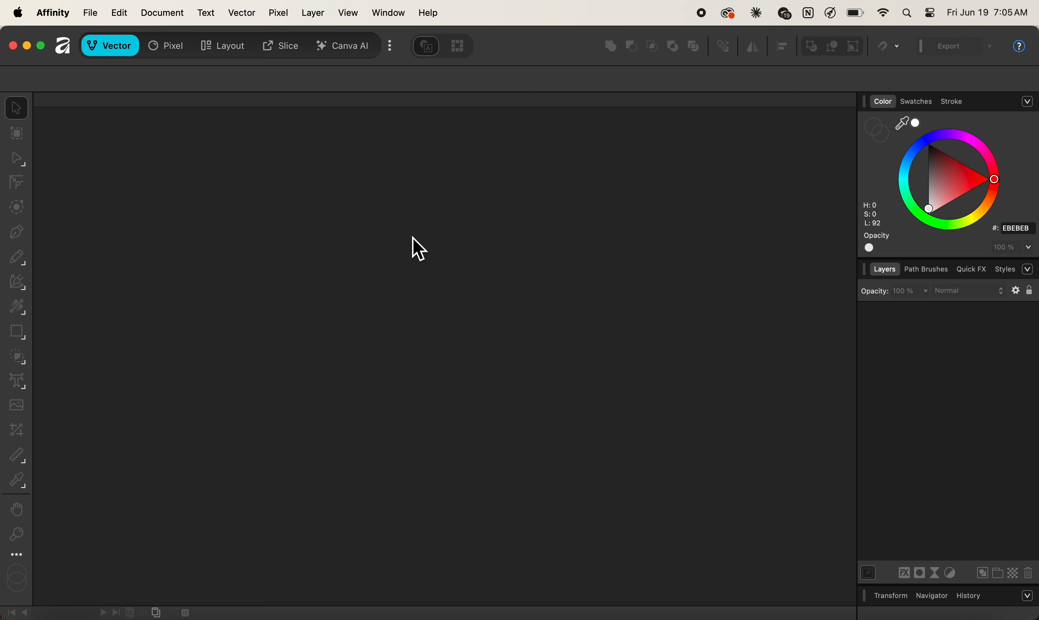
# - Create a new document from the iPad Pro 13" device preset, 1032 × 1376 pt
pyautogui.click(63, 46)
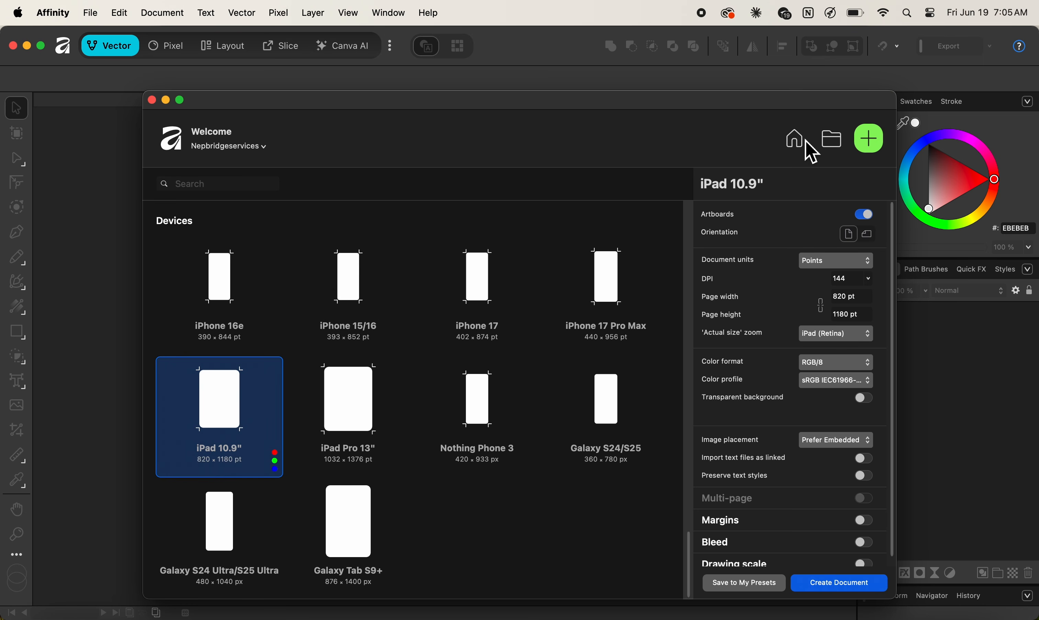
pyautogui.click(795, 139)
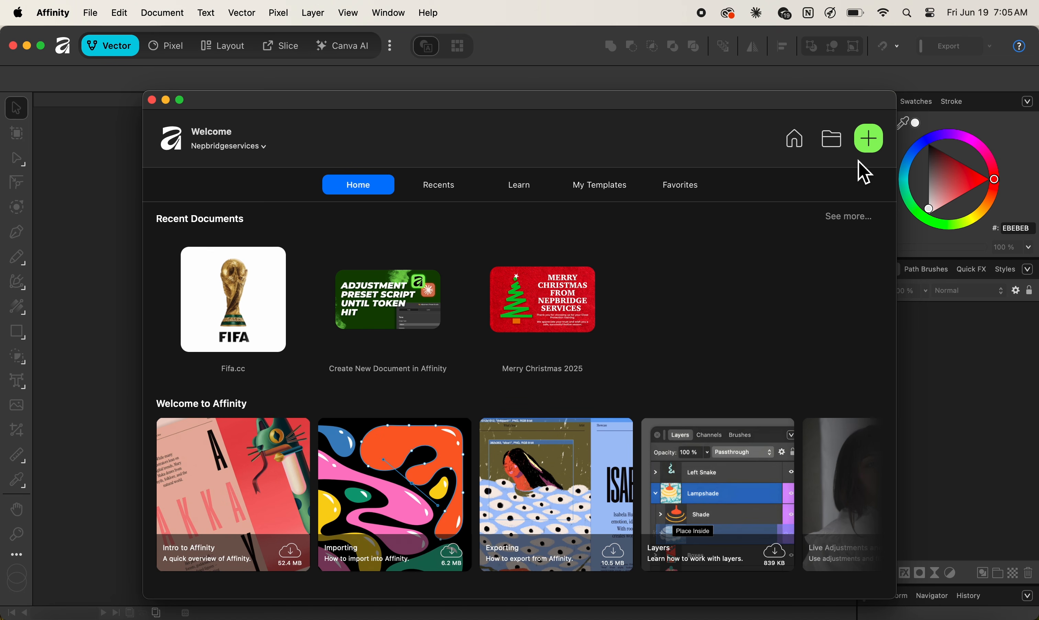
pyautogui.click(870, 139)
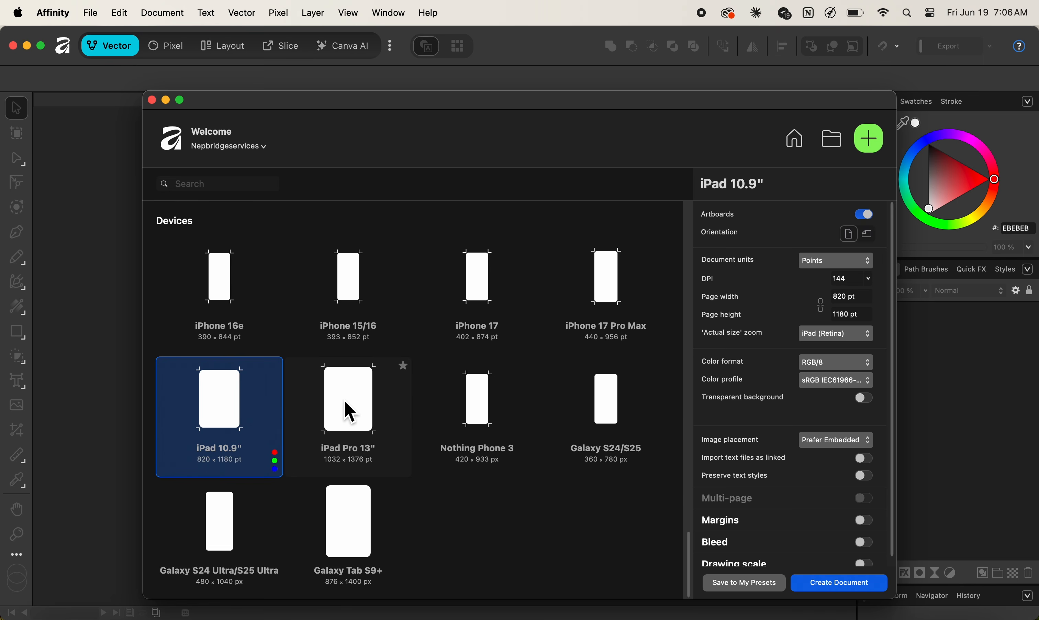
pyautogui.click(353, 411)
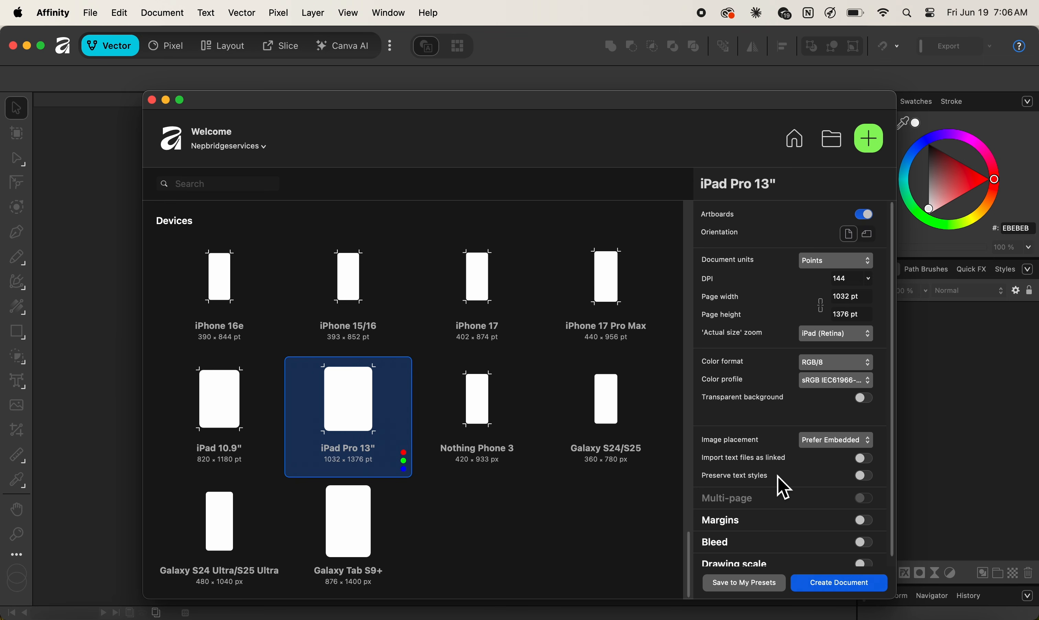
pyautogui.click(841, 584)
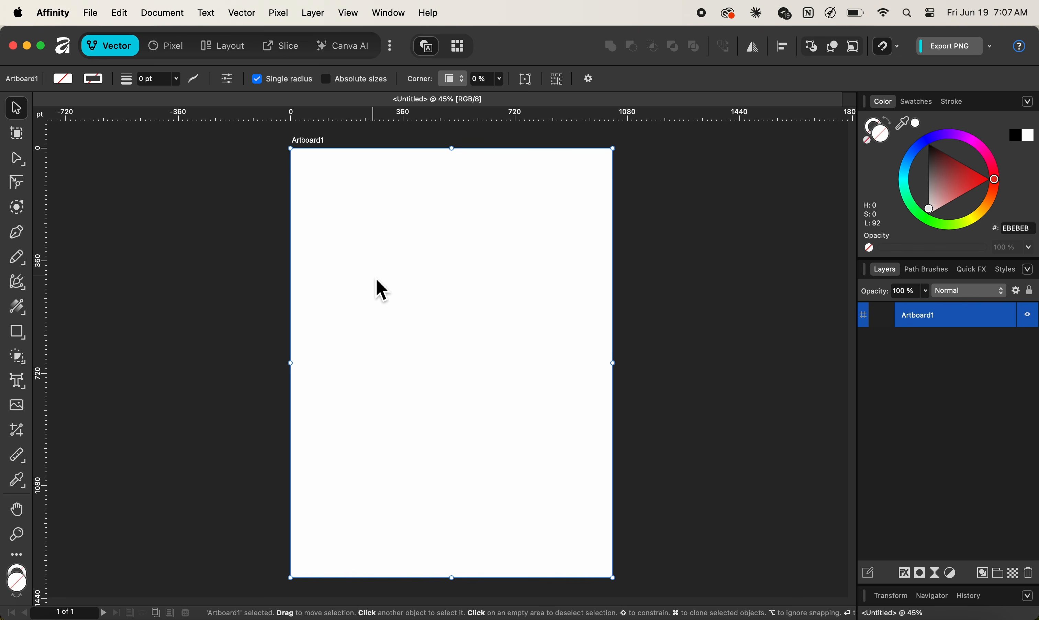
# - Start an art text object about 346 pt in size on the artboard and set its font to FIFA 26 Regular
pyautogui.click(22, 384)
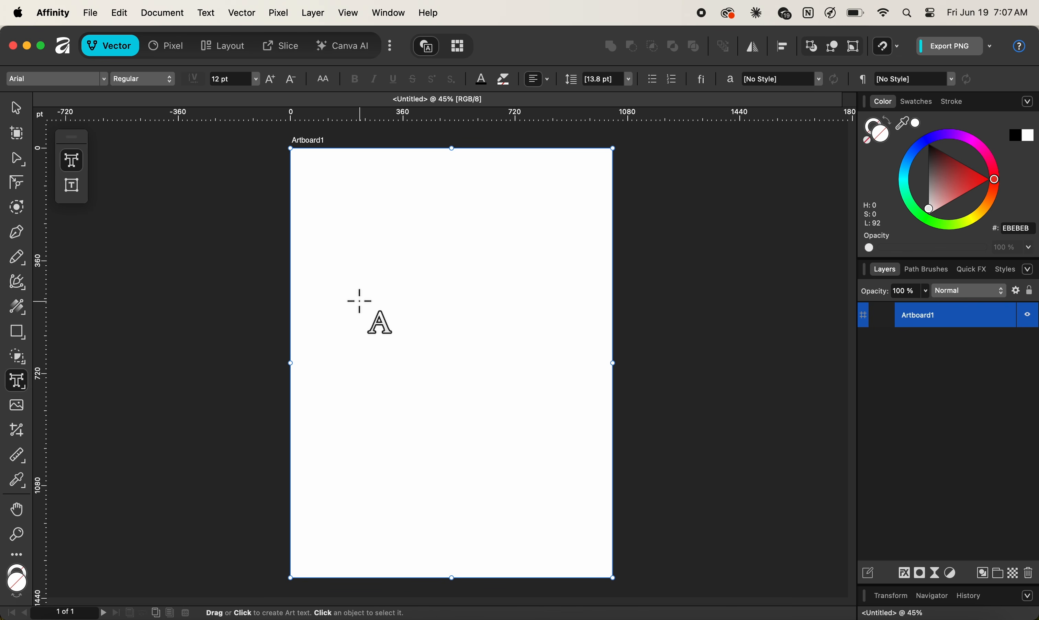
pyautogui.click(382, 269)
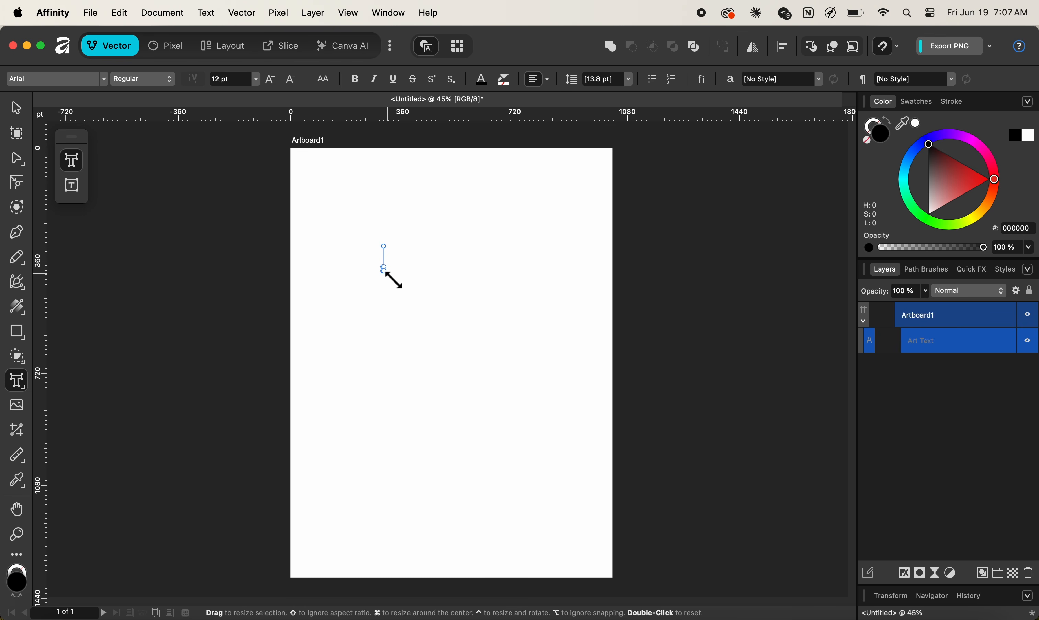
pyautogui.moveTo(394, 280); pyautogui.dragTo(495, 382)
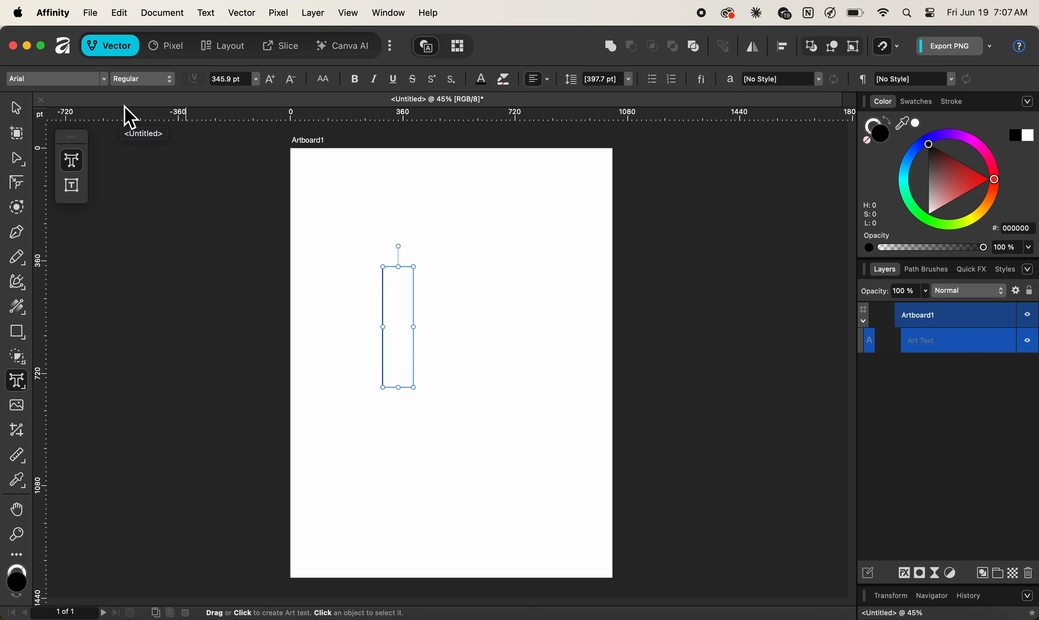
pyautogui.click(91, 80)
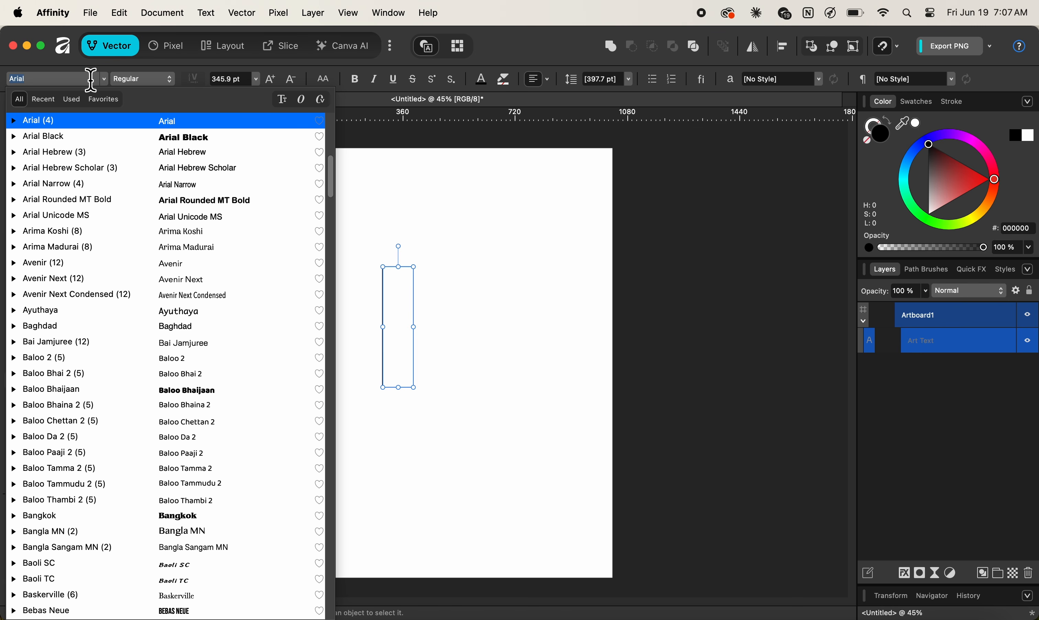
pyautogui.write('fifa')
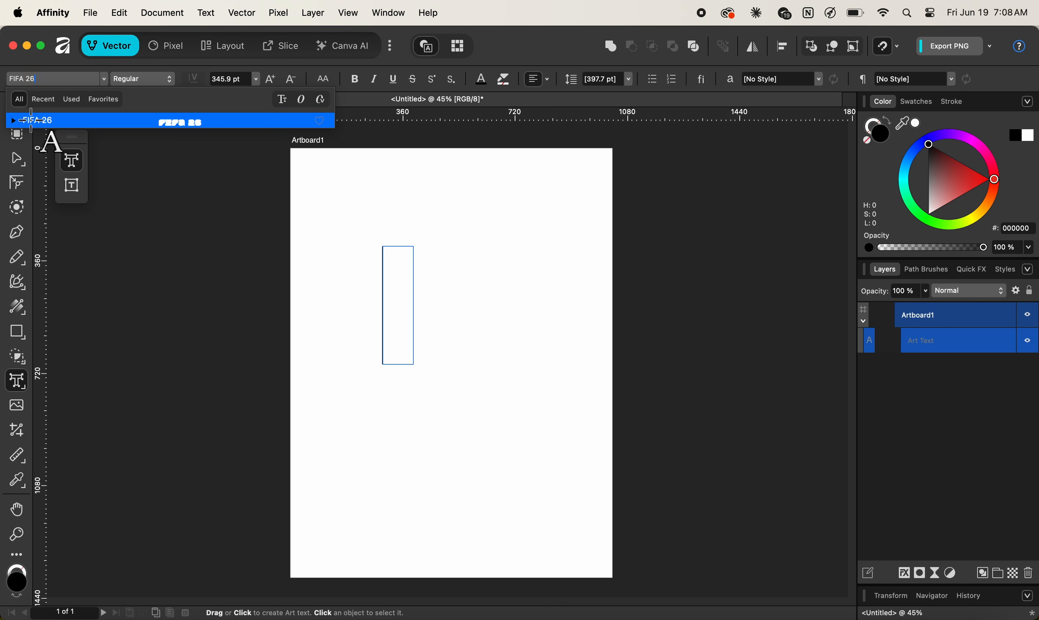
pyautogui.click(14, 120)
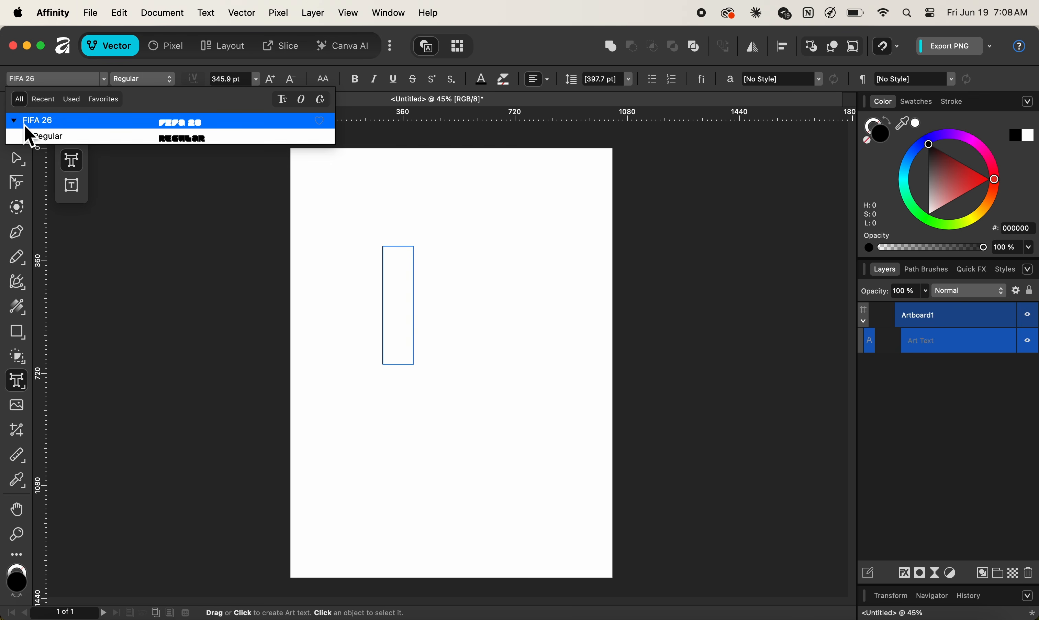
pyautogui.click(159, 136)
pyautogui.click(160, 140)
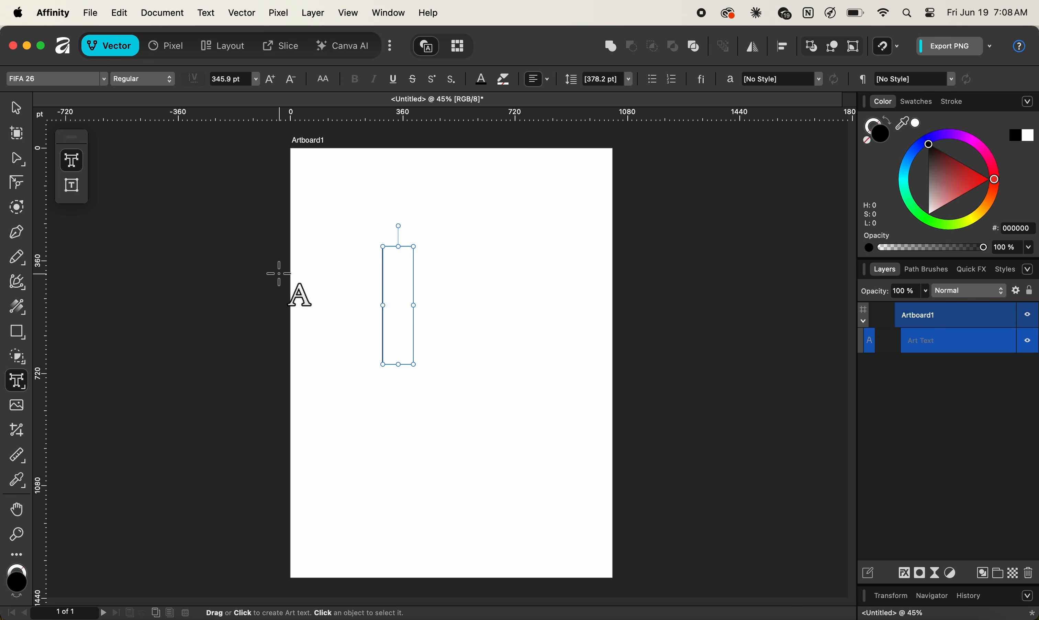
# - Enter the digits 2 and 6 on two separate lines of the art text
pyautogui.write('2')
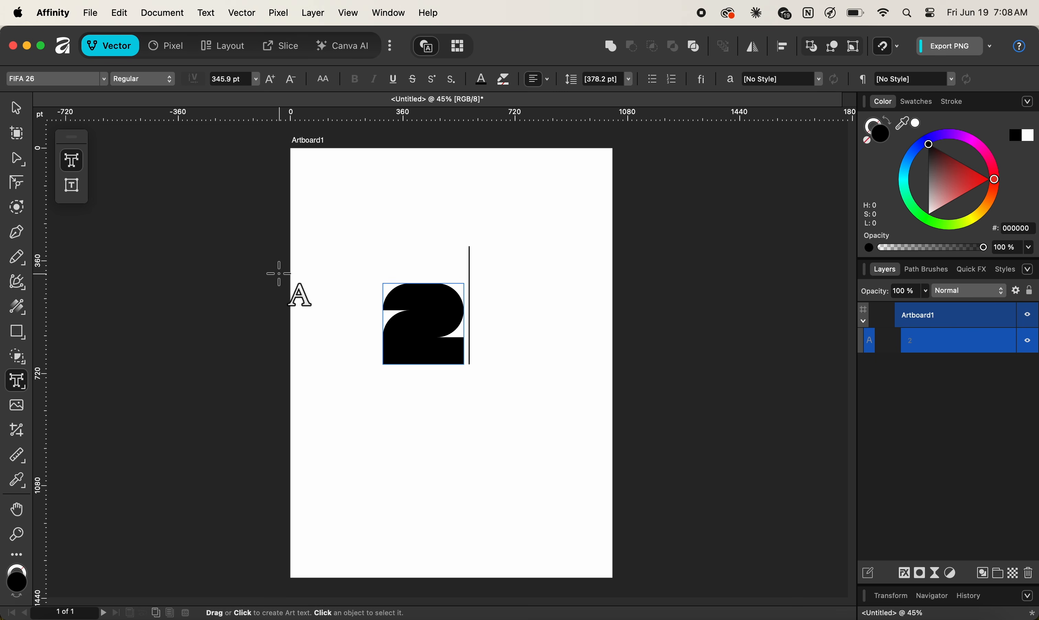
pyautogui.press('Return')
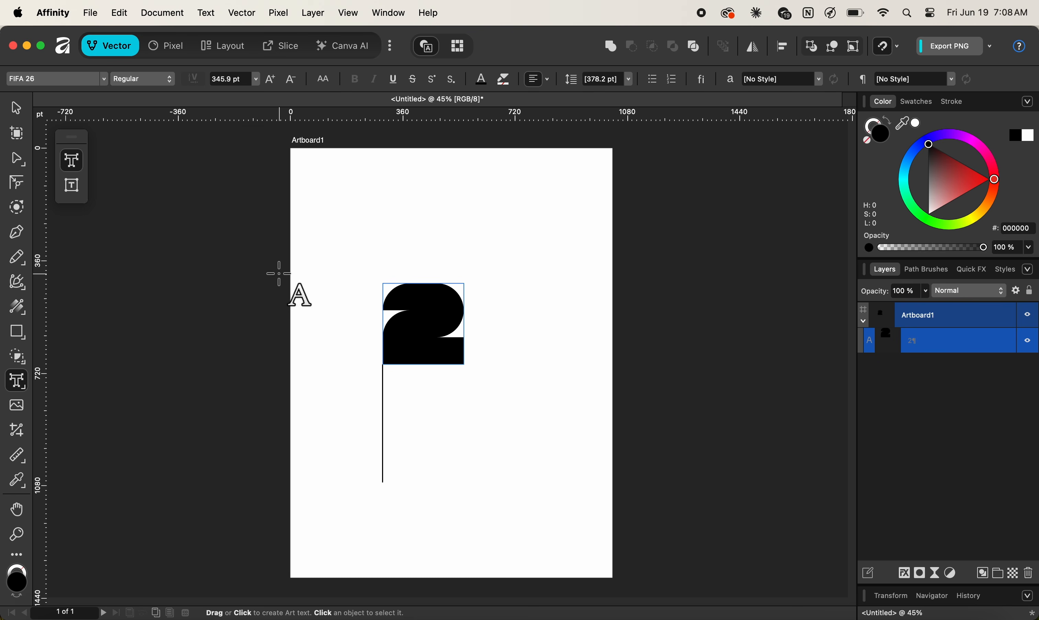
pyautogui.write('6')
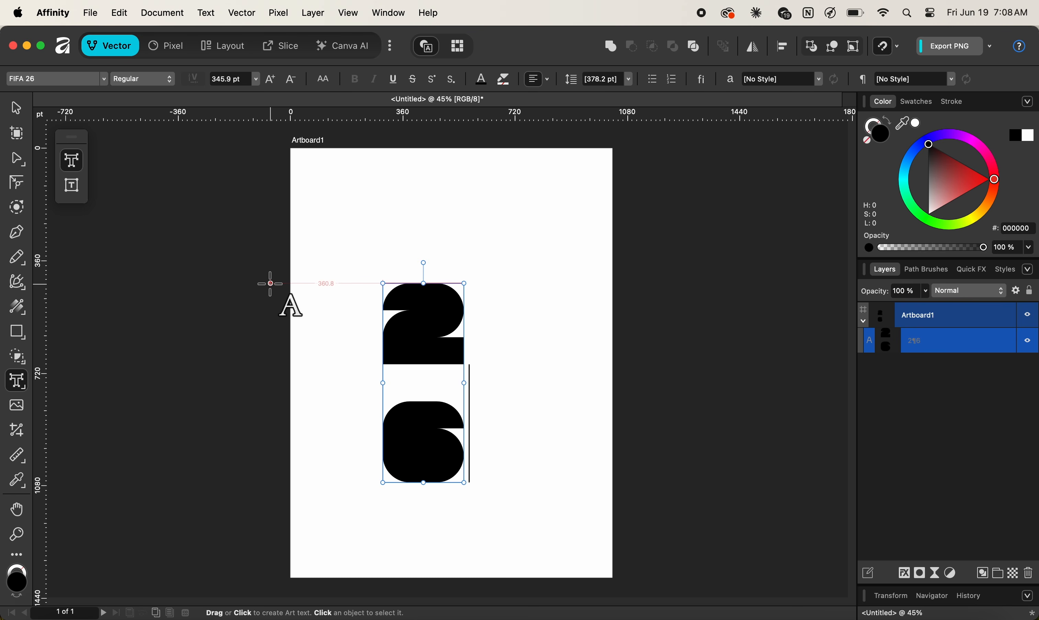
# - Tighten the paragraph leading of the stacked digits to 336.2 pt and enlarge the font size to 576 pt
pyautogui.click(21, 114)
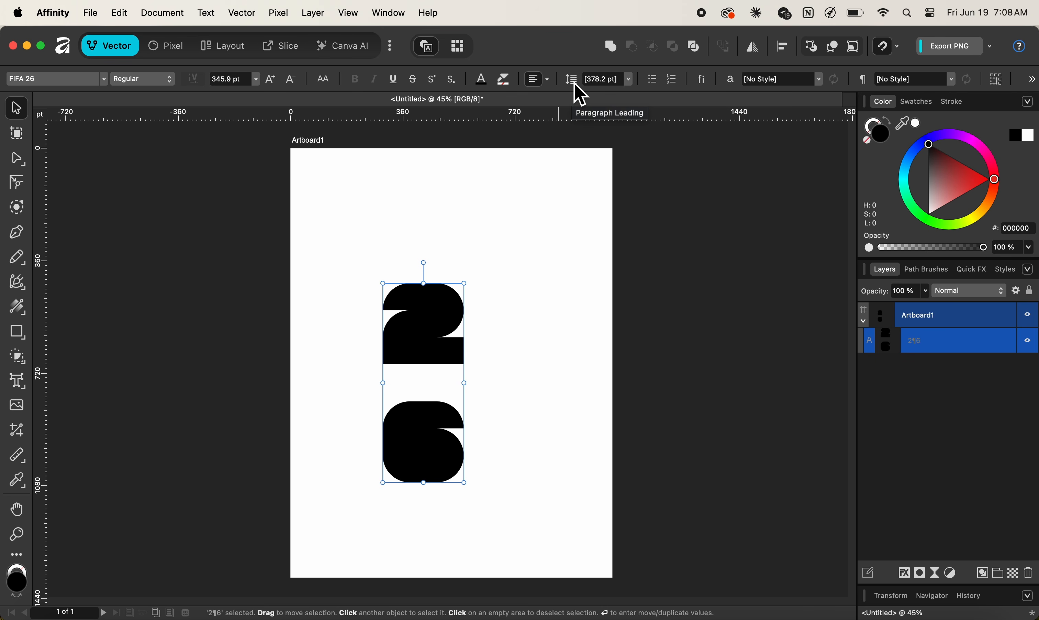
pyautogui.moveTo(573, 82); pyautogui.dragTo(573, 84)
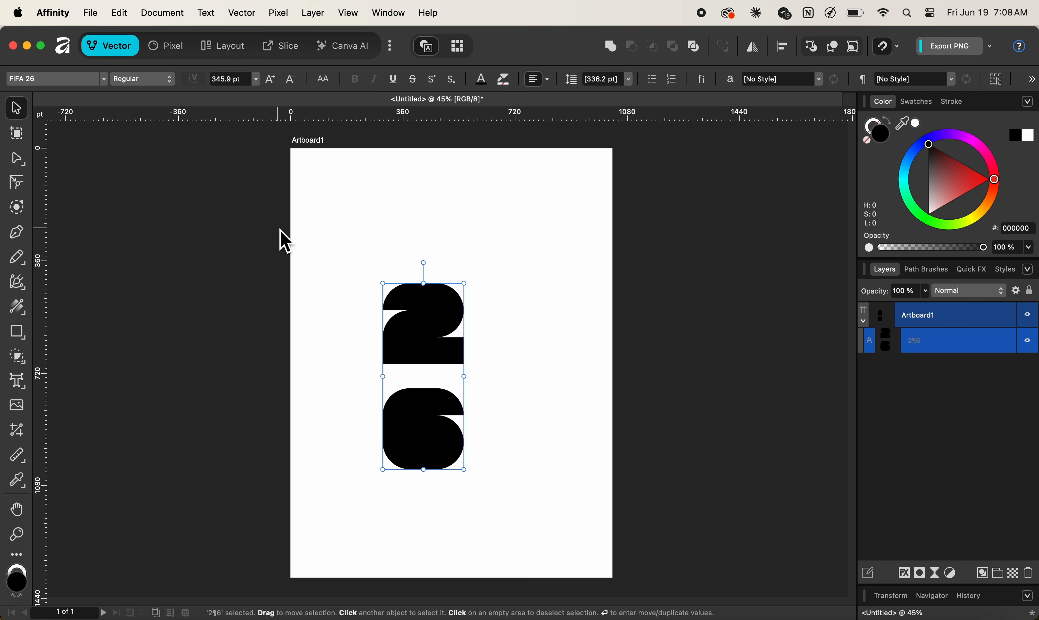
pyautogui.click(271, 79)
pyautogui.click(271, 78)
pyautogui.click(270, 78)
pyautogui.click(270, 78)
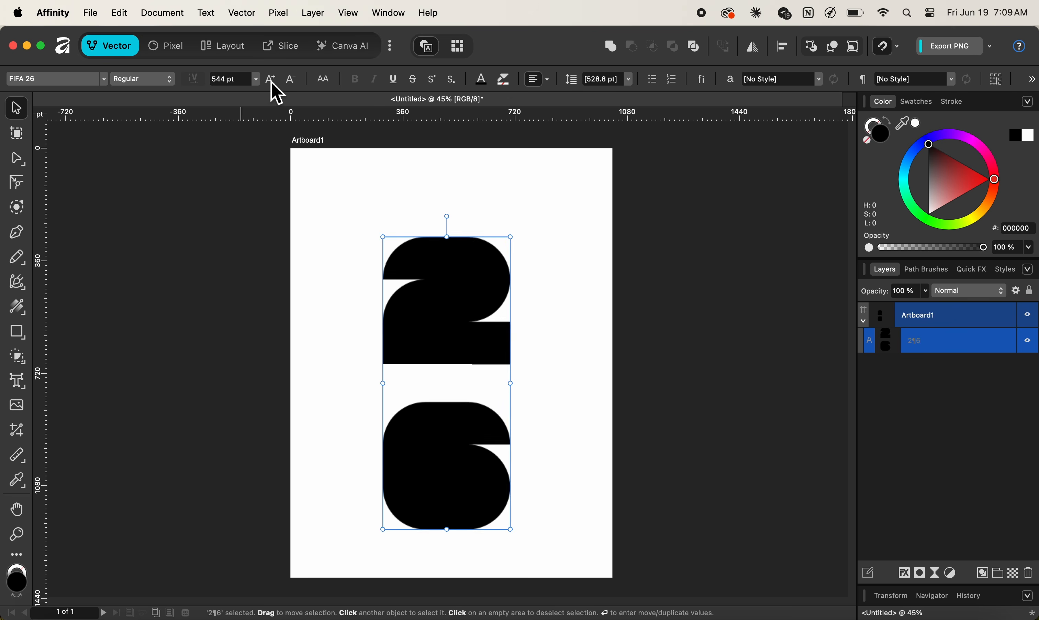
pyautogui.click(271, 78)
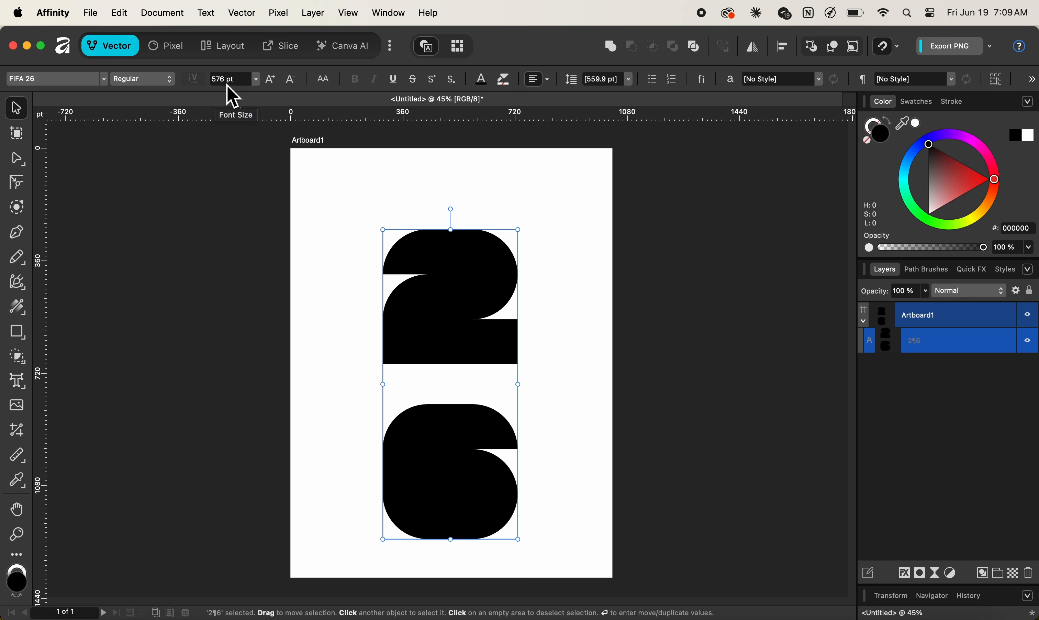
# - Reduce the paragraph leading to 442.4 pt and centre the stacked digits on the artboard
pyautogui.moveTo(463, 325); pyautogui.dragTo(464, 304)
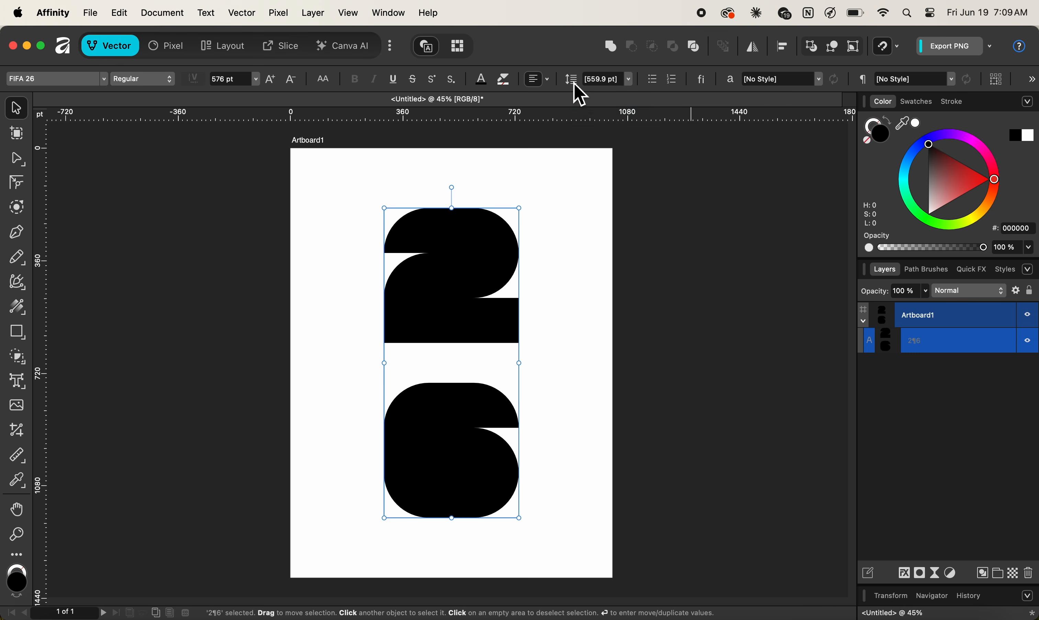
pyautogui.moveTo(575, 83); pyautogui.dragTo(574, 84)
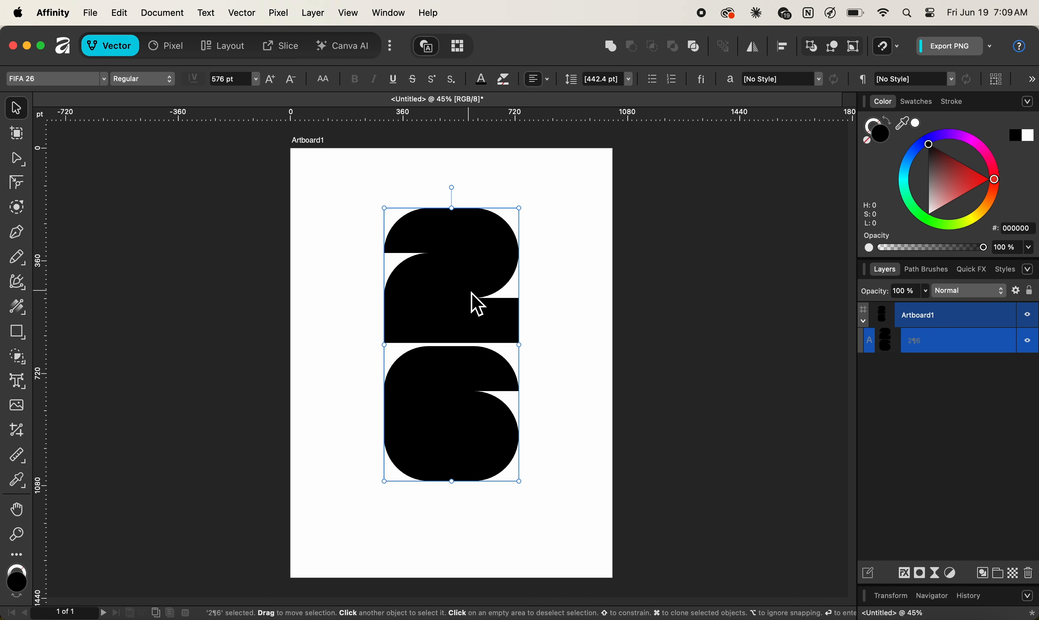
pyautogui.moveTo(472, 296); pyautogui.dragTo(471, 310)
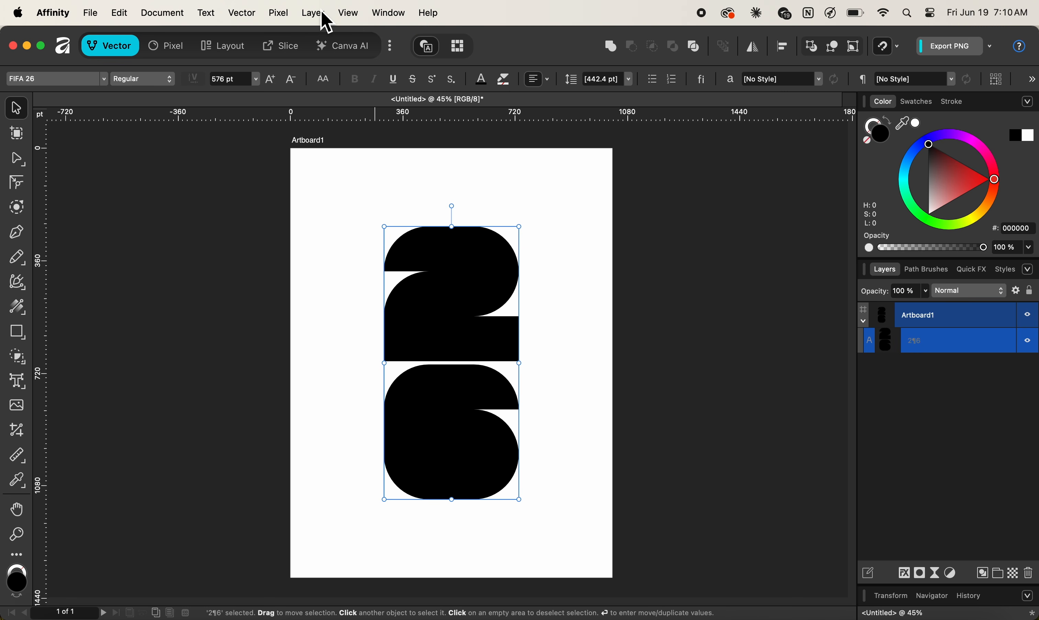
# - Add a fill layer beneath the text layer and colour it white, FFFFFF
pyautogui.click(293, 13)
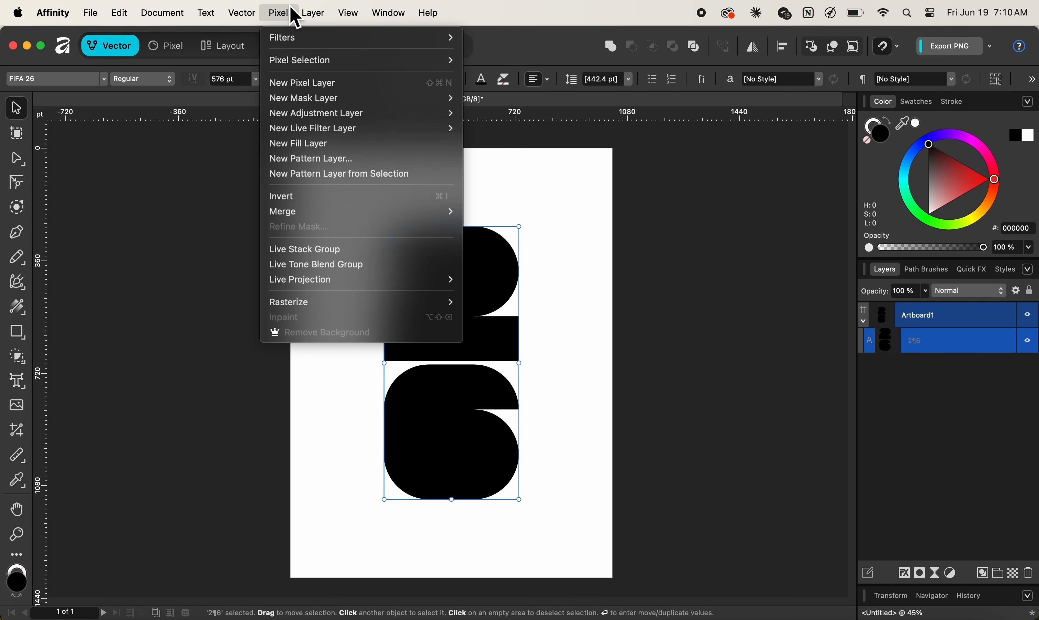
pyautogui.click(315, 144)
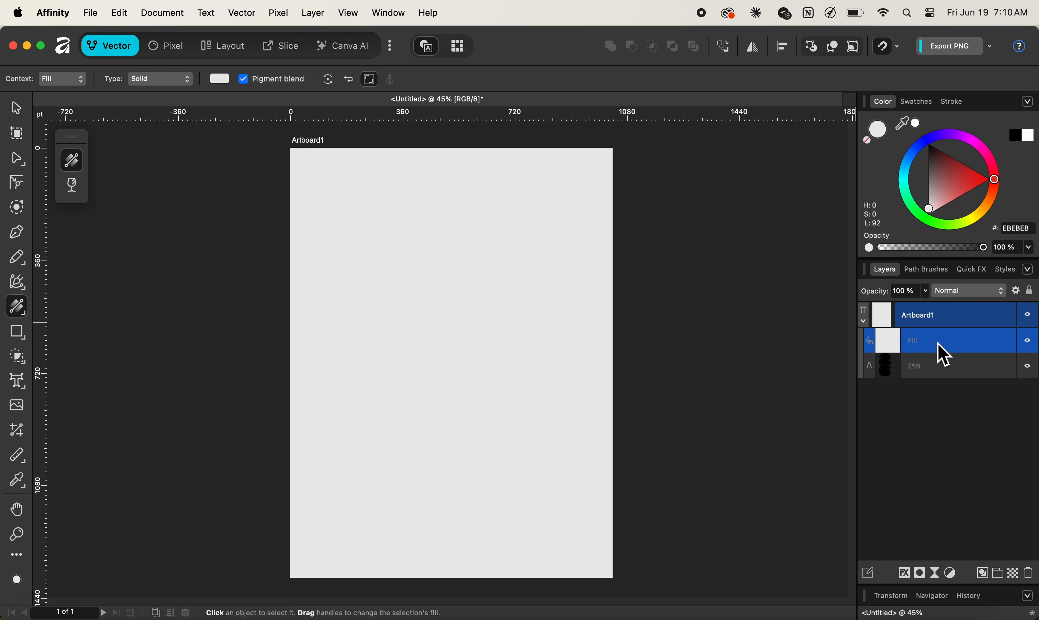
pyautogui.moveTo(945, 355); pyautogui.dragTo(939, 388)
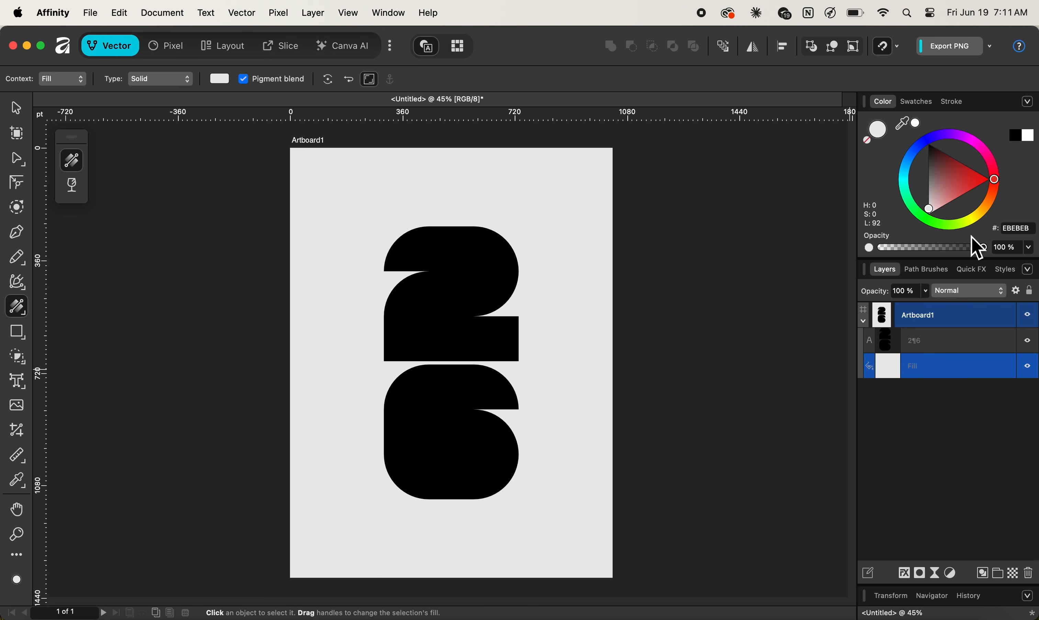
pyautogui.click(1030, 143)
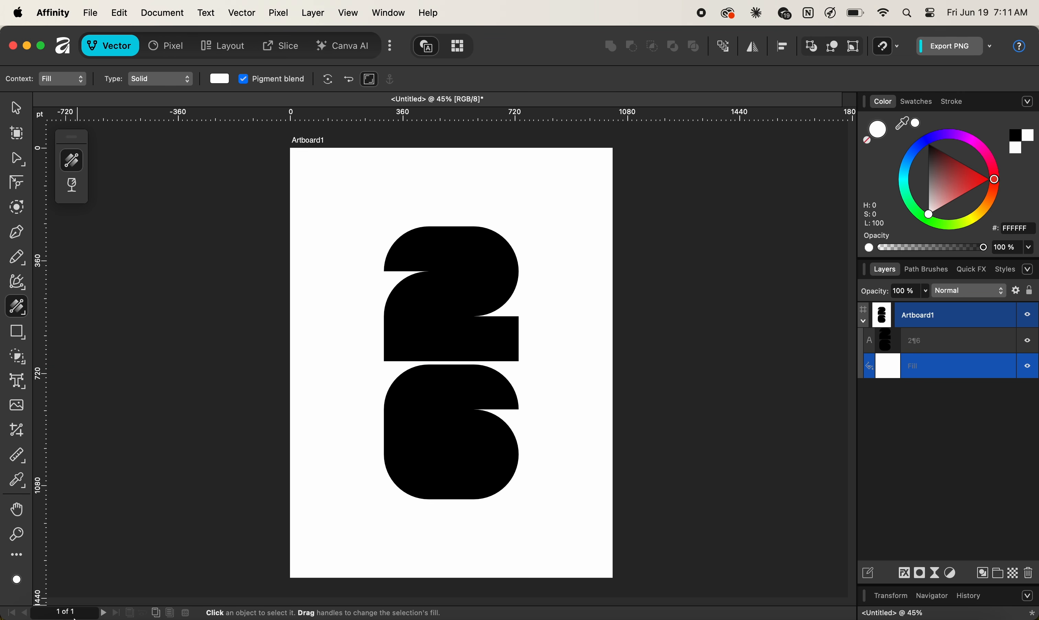
# - Switch to Finder and place Fifa.png from the World Cup Image folder on the artboard, stacked above the text layer
pyautogui.click(60, 615)
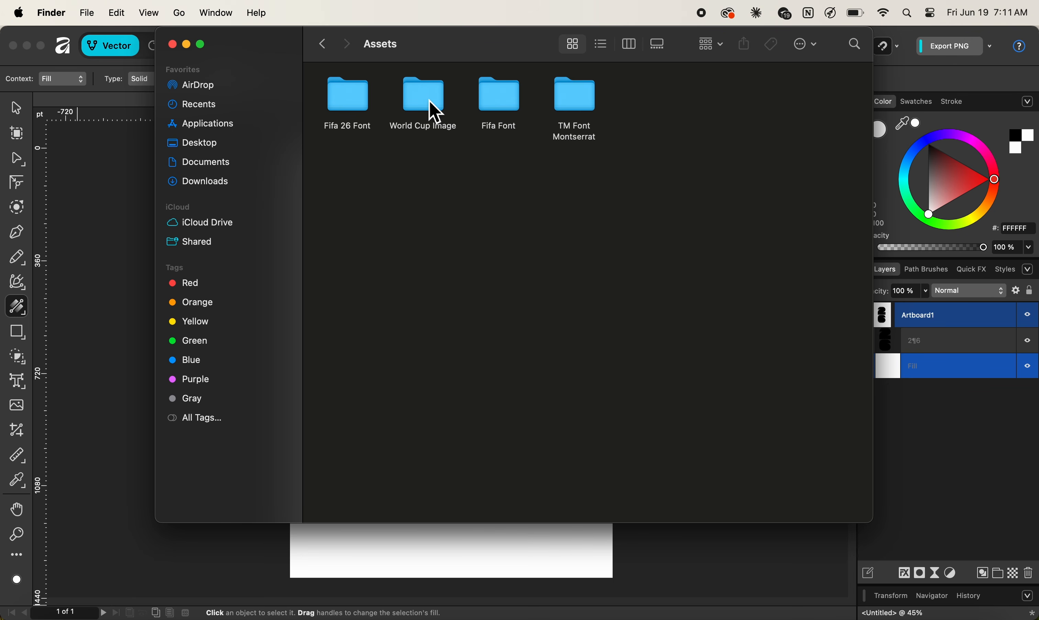
pyautogui.doubleClick(435, 113)
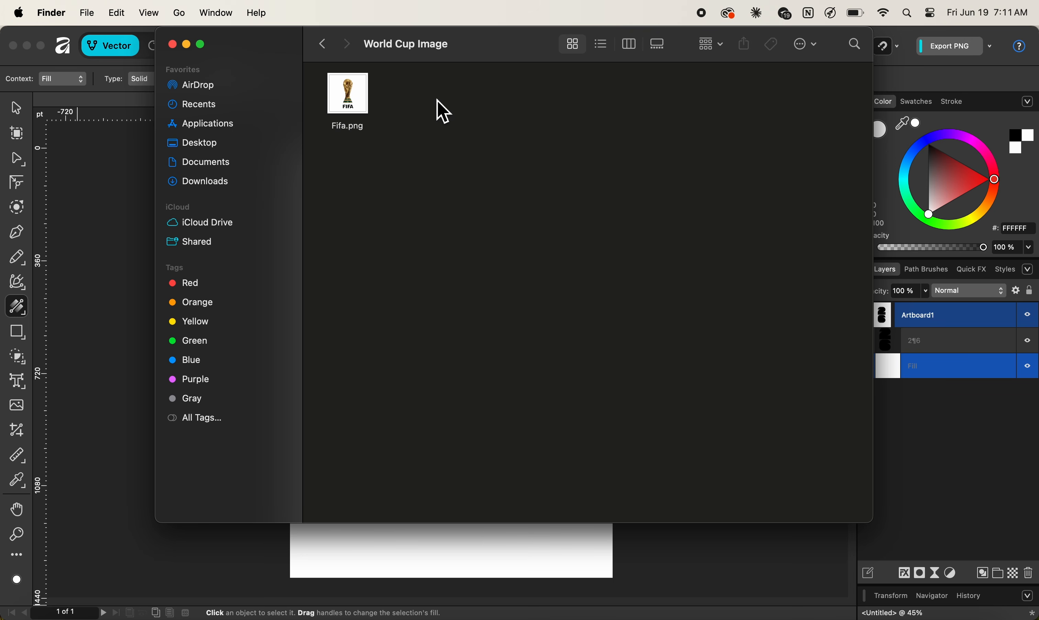
pyautogui.moveTo(479, 58); pyautogui.dragTo(978, 99)
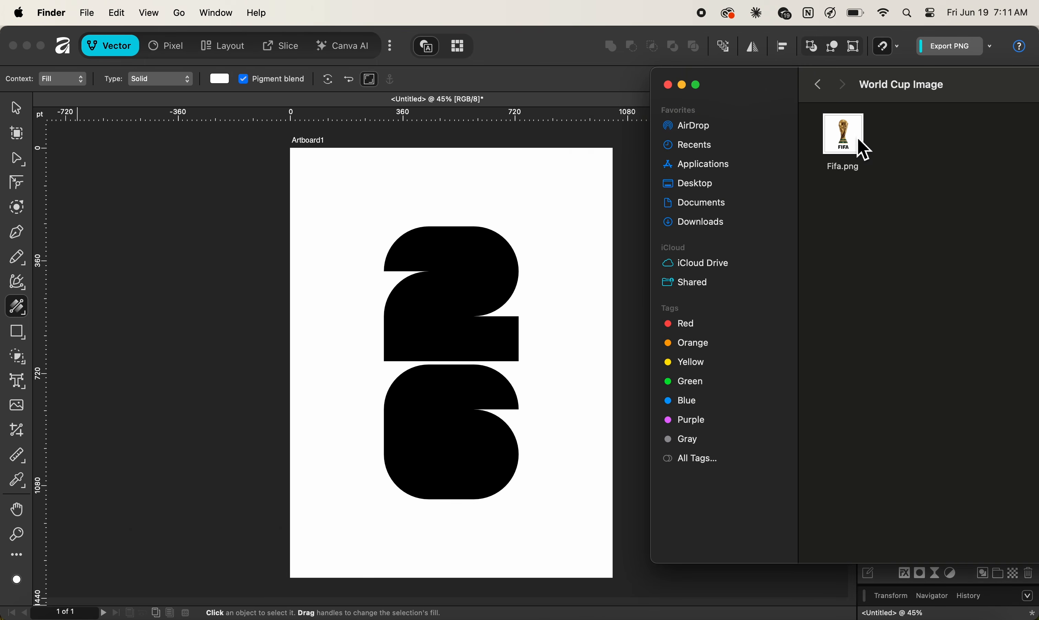
pyautogui.click(859, 150)
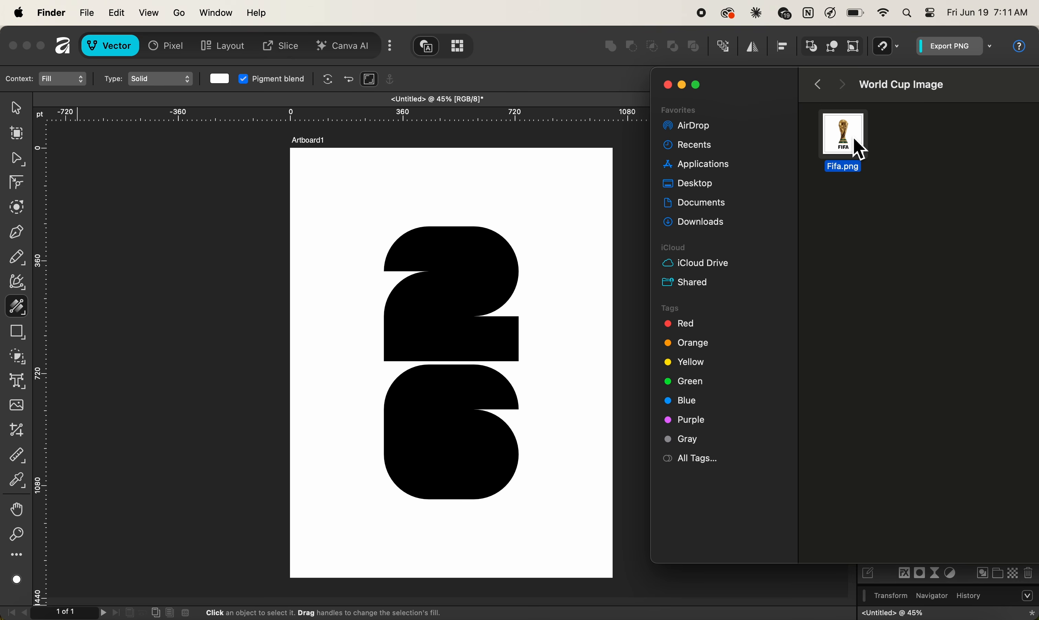
pyautogui.moveTo(858, 151); pyautogui.dragTo(471, 342)
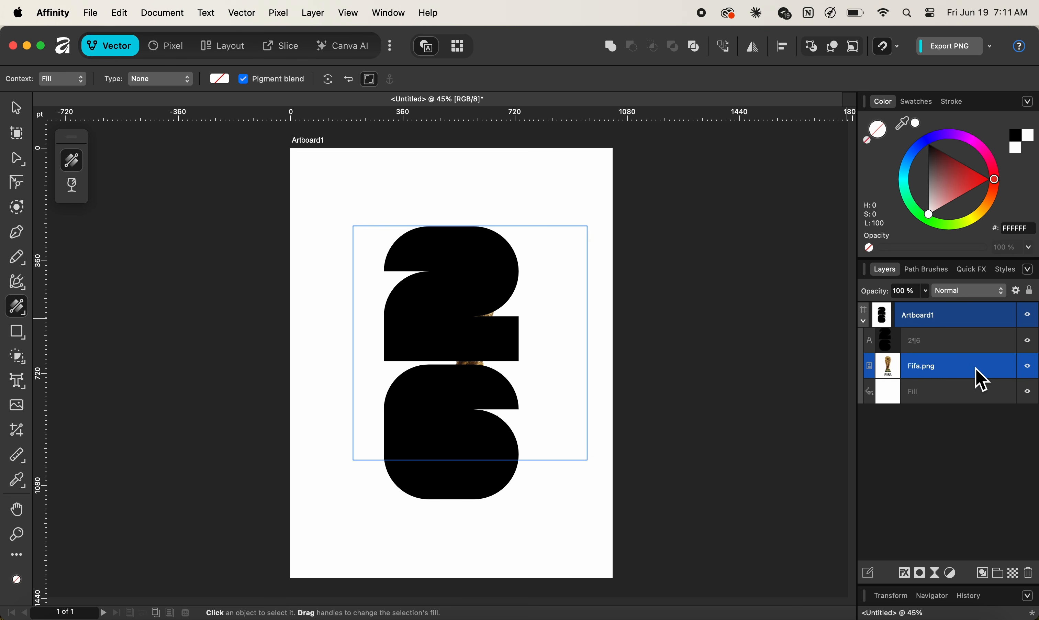
pyautogui.moveTo(976, 367); pyautogui.dragTo(977, 343)
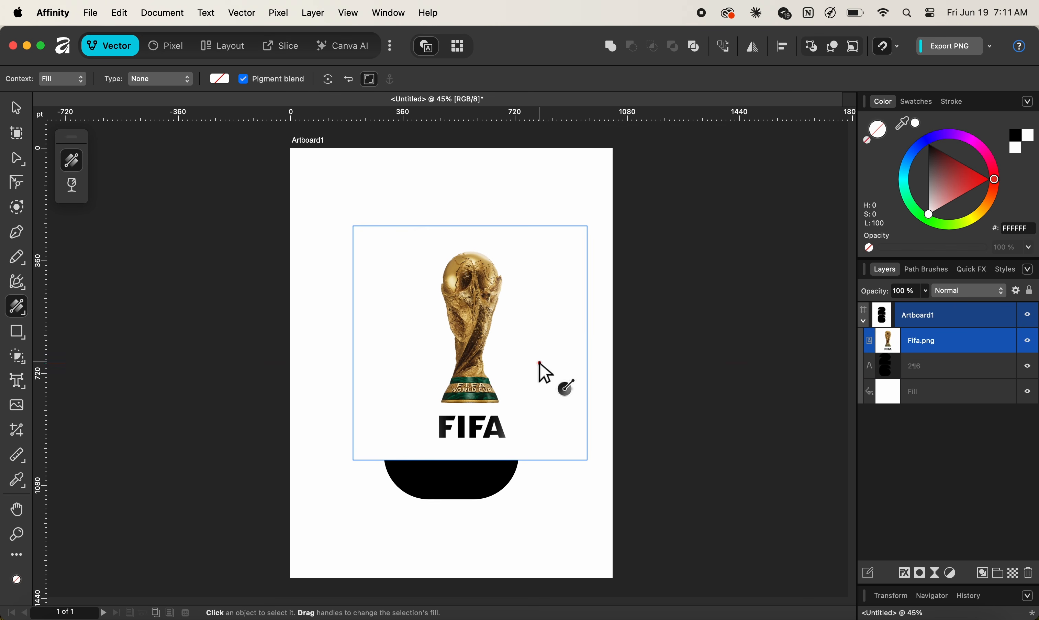
pyautogui.moveTo(491, 362); pyautogui.dragTo(514, 362)
pyautogui.press('super+z')
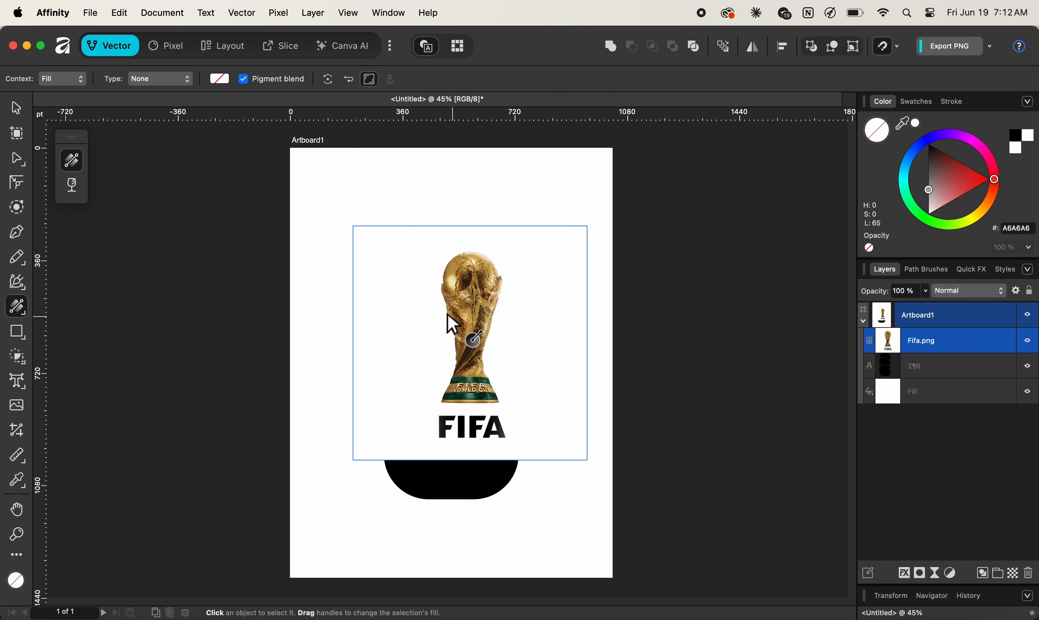
# - Flood-select the white background around the trophy in Fifa.png and add a mask to the image from that selection
pyautogui.click(181, 52)
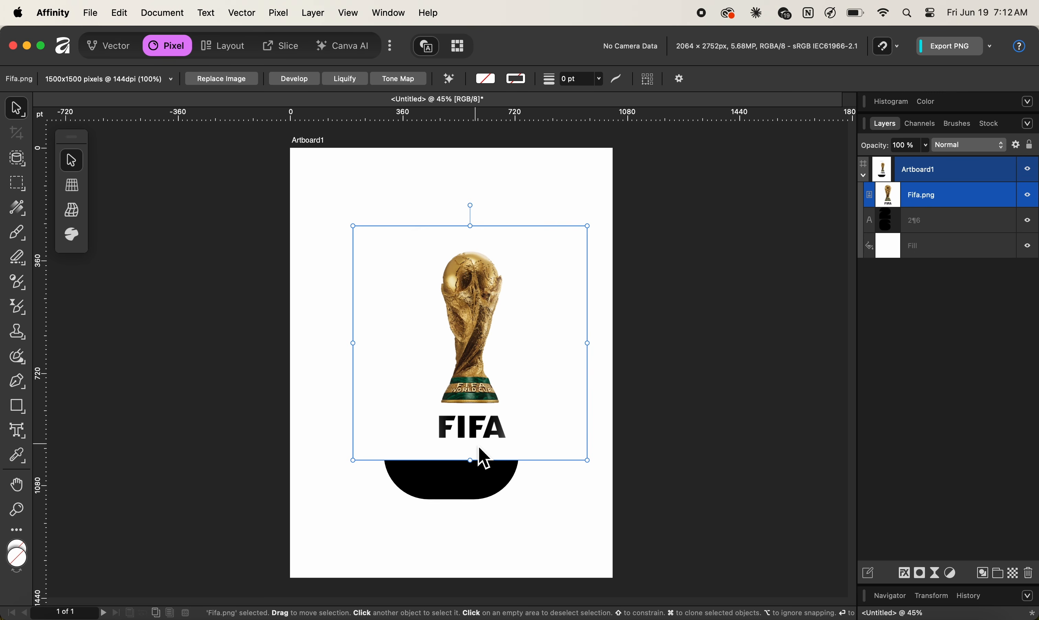
pyautogui.click(24, 162)
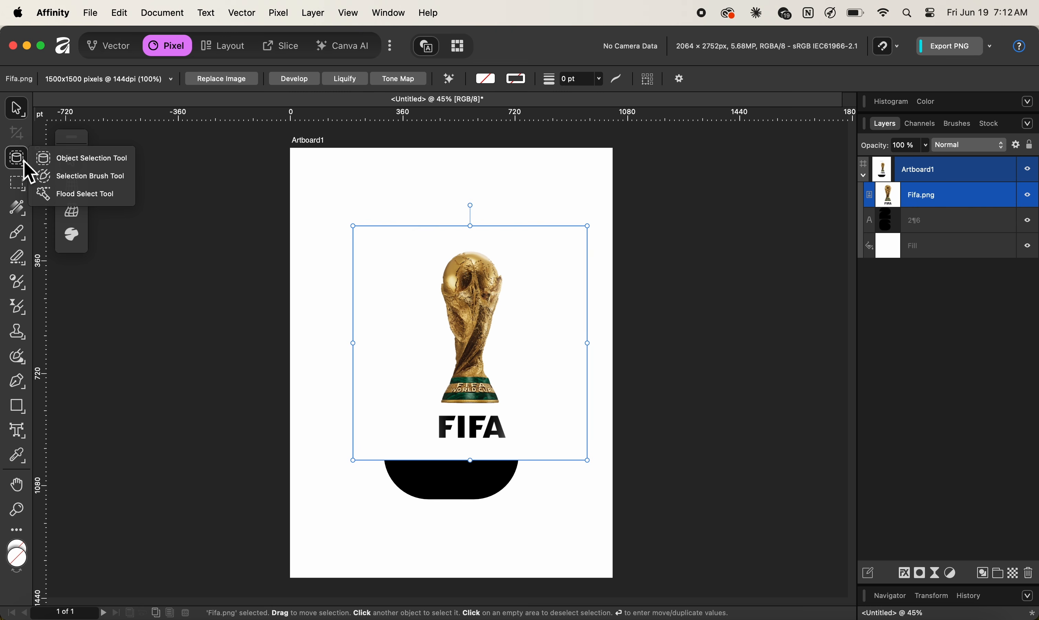
pyautogui.click(76, 194)
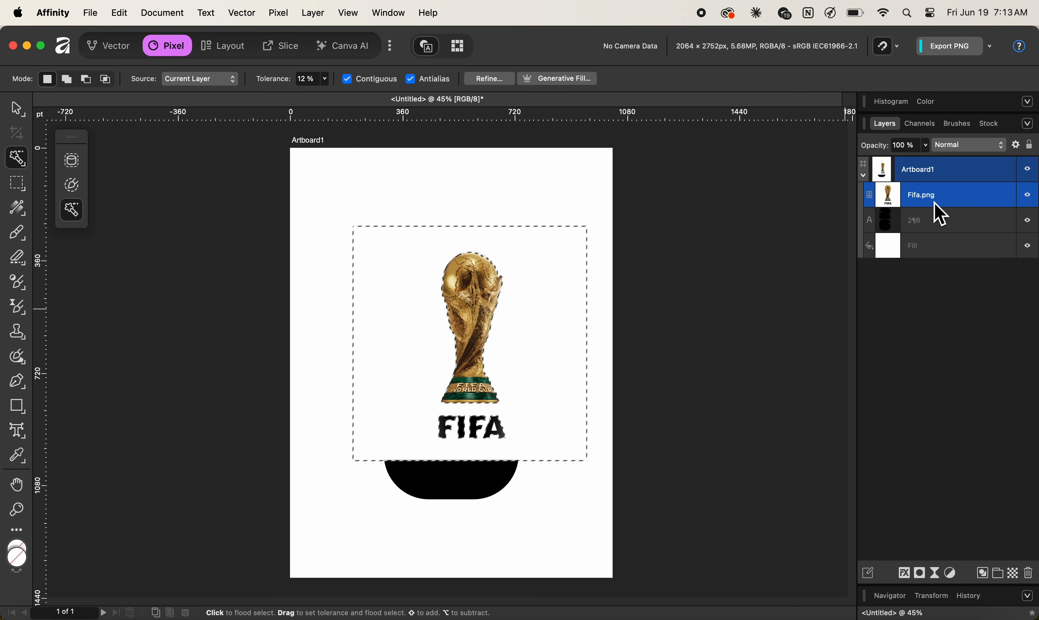
pyautogui.click(923, 573)
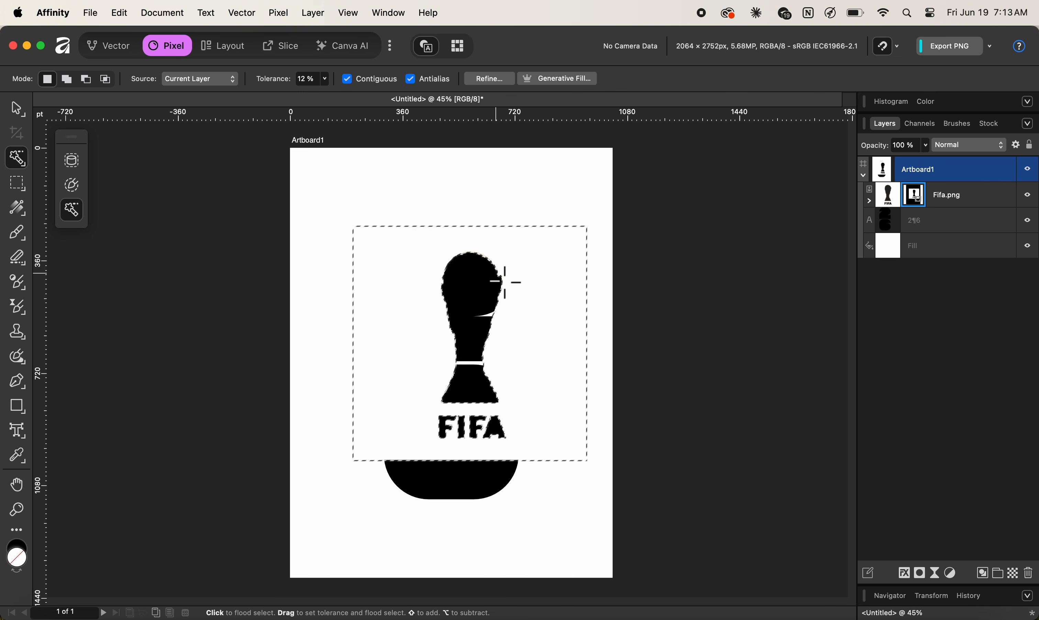
# - Deselect and invert the Fifa.png mask so that it hides the background instead of the trophy and FIFA lettering
pyautogui.press('super+d')
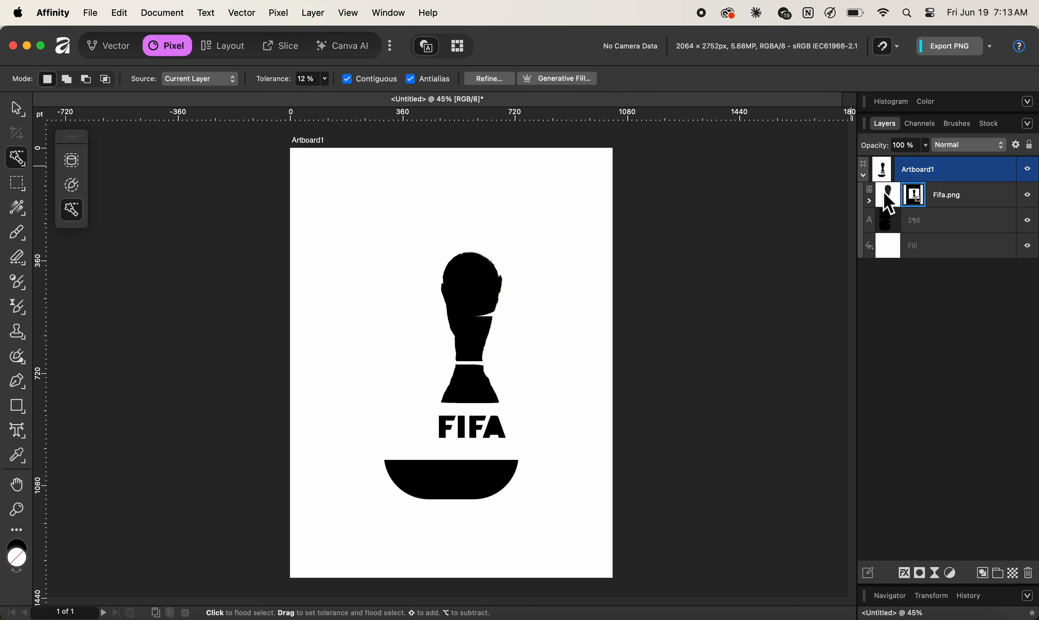
pyautogui.click(911, 199)
pyautogui.keyDown('alt'); pyautogui.click(914, 195); pyautogui.keyUp('alt')
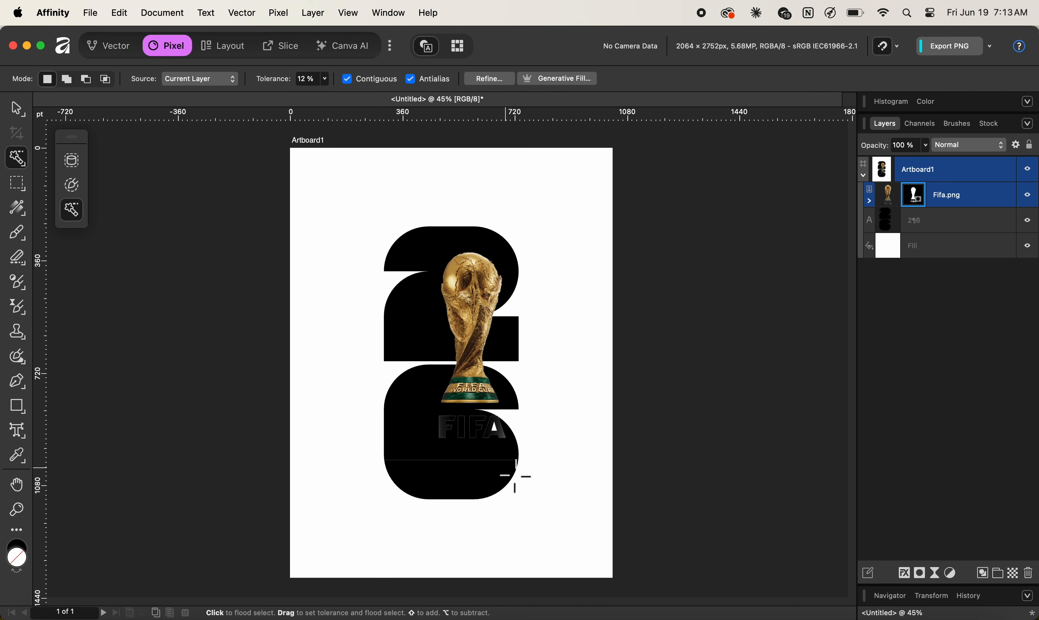
# - Flood-select the white triangle inside the letter A of FIFA, erase that area through the image's mask, and deselect
pyautogui.scroll(10, 515, 462)
pyautogui.scroll(2, 456, 365)
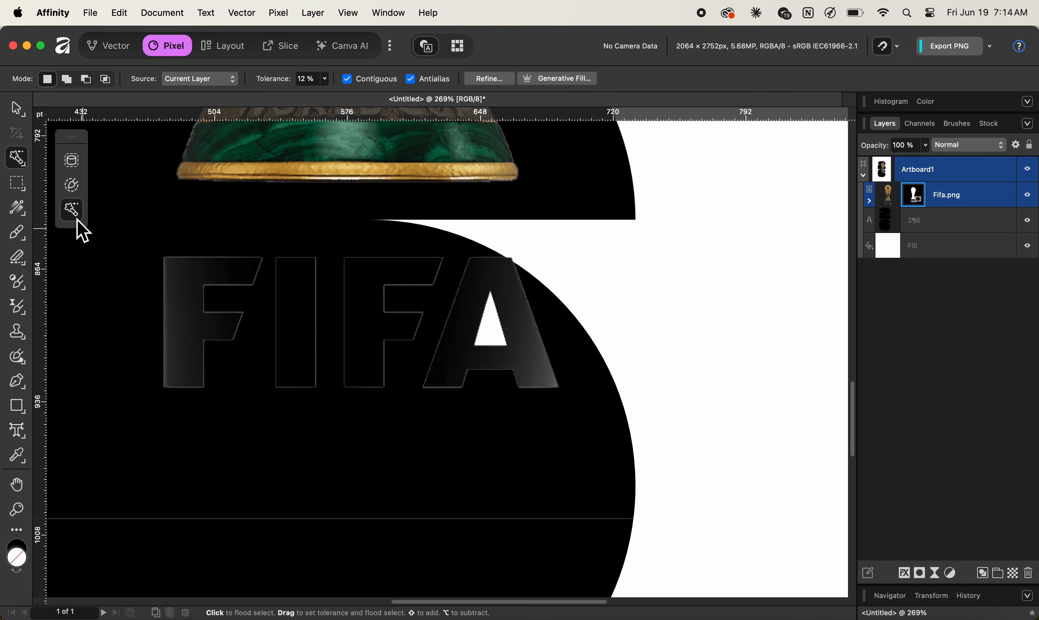
pyautogui.click(887, 198)
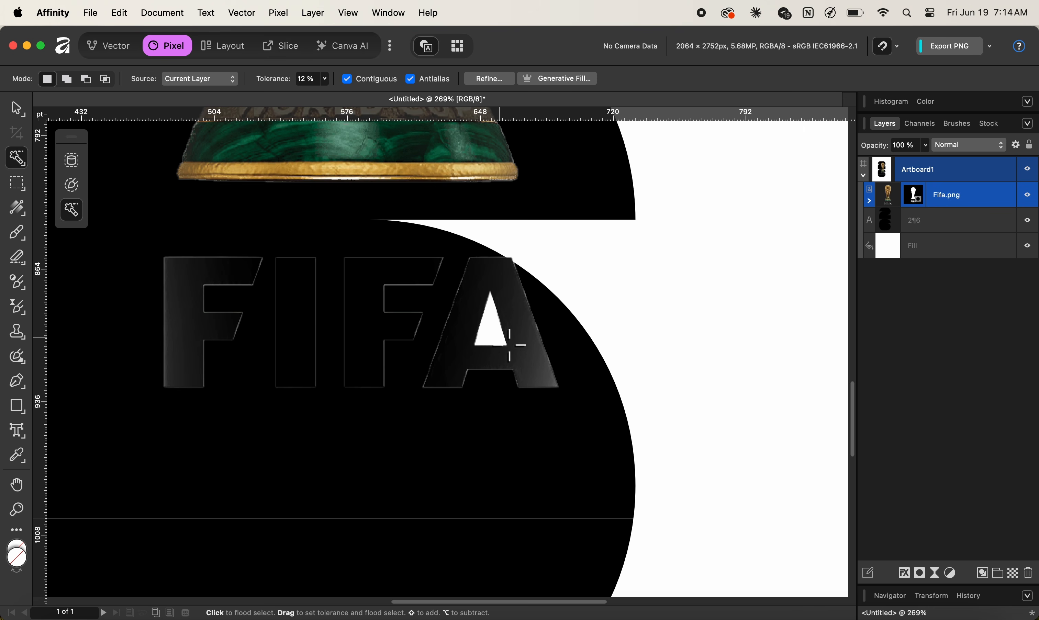
pyautogui.click(500, 335)
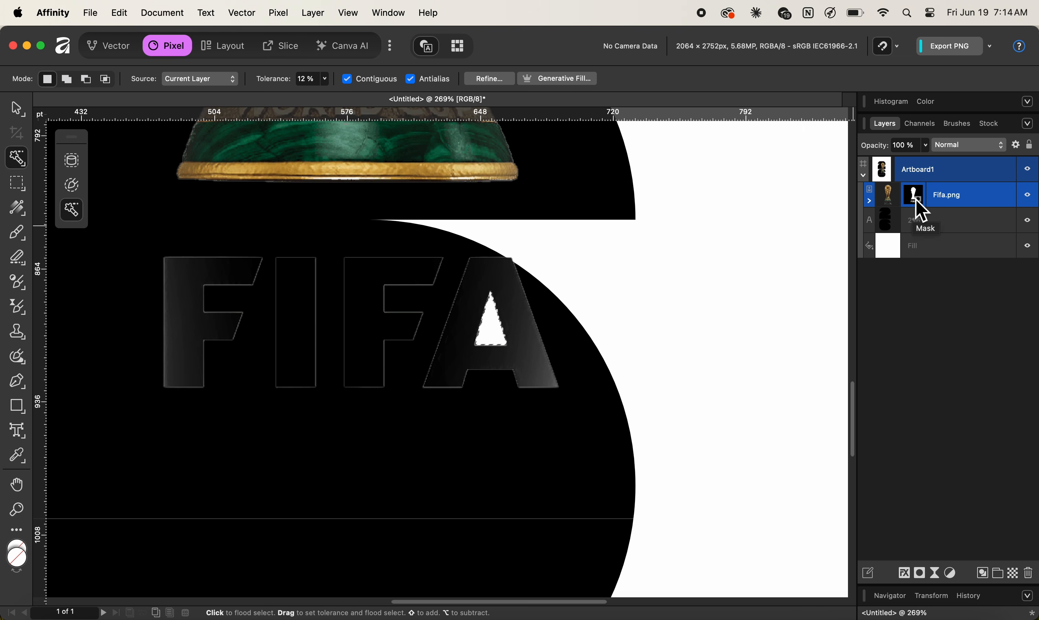
pyautogui.click(916, 200)
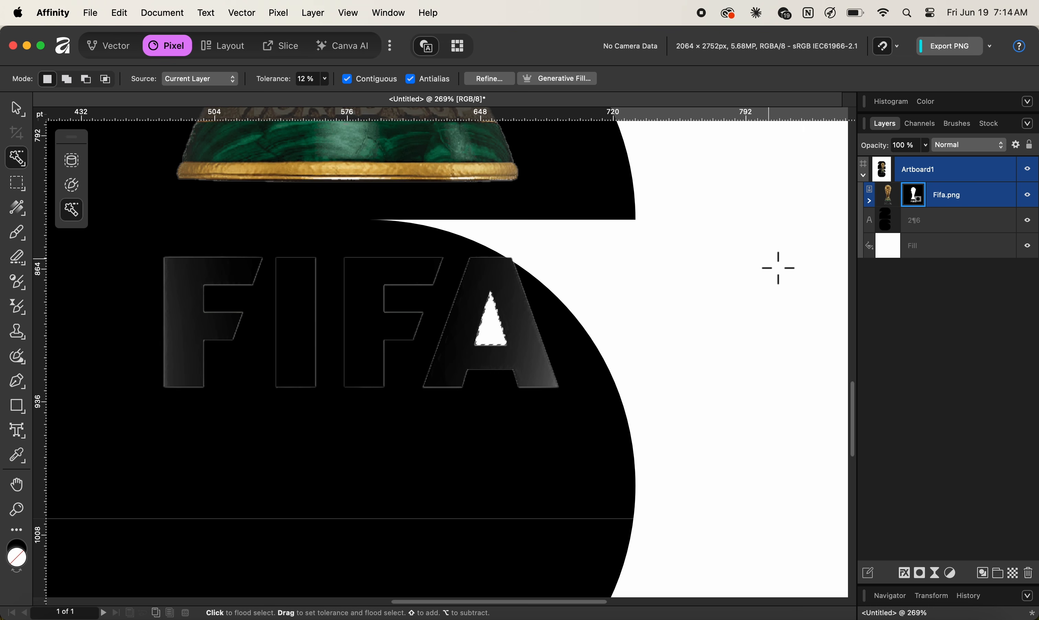
pyautogui.press('BackSpace')
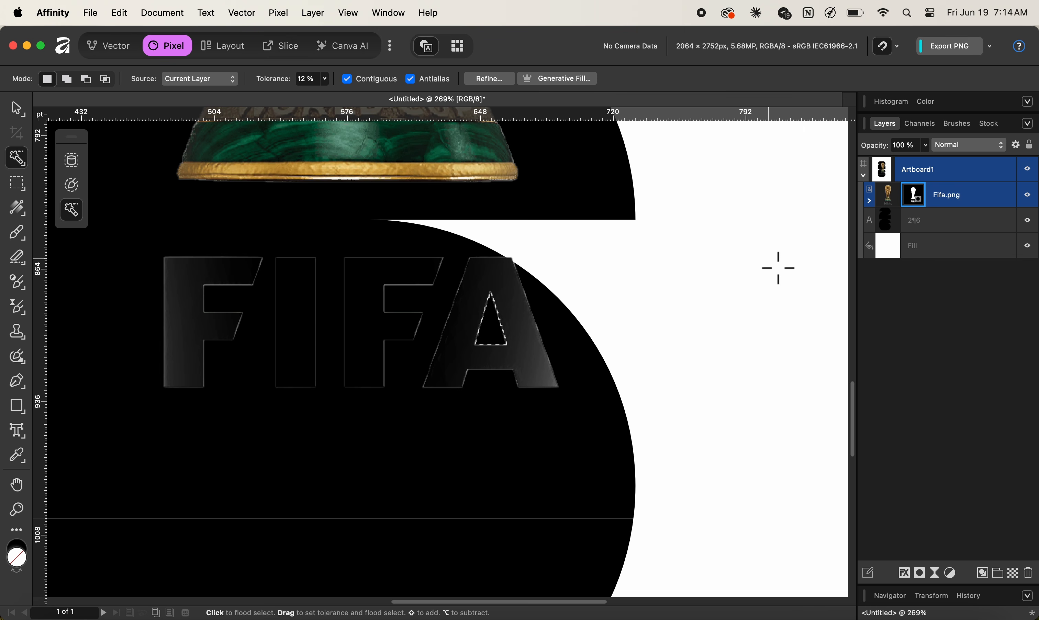
pyautogui.press('super+d')
# - Centre the masked Fifa.png image together with its mask over the stacked digits and enlarge it to 110%
pyautogui.click(16, 108)
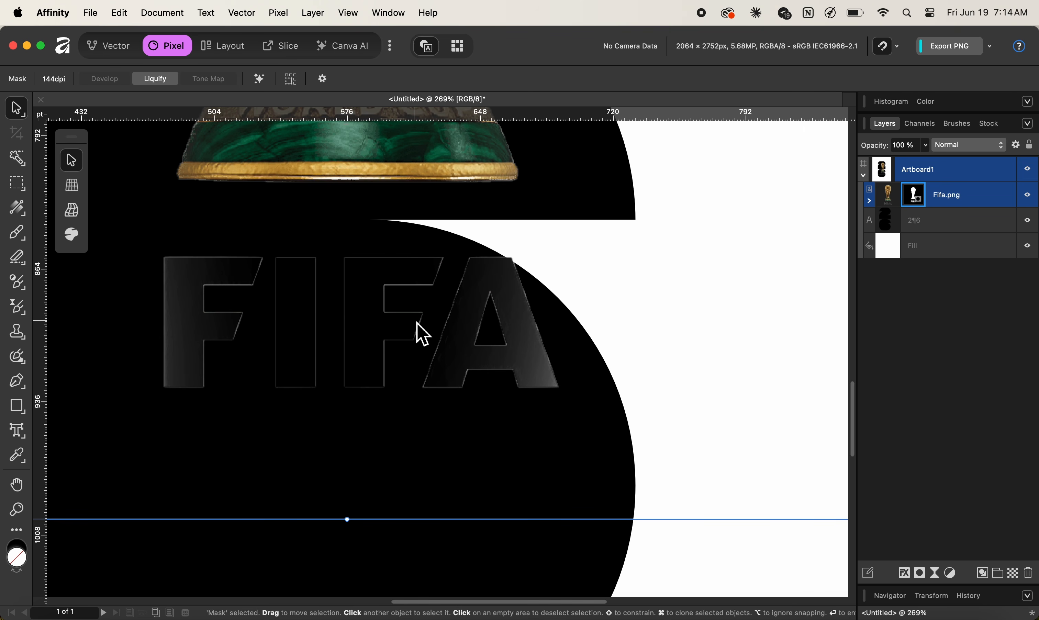
pyautogui.press('super+0')
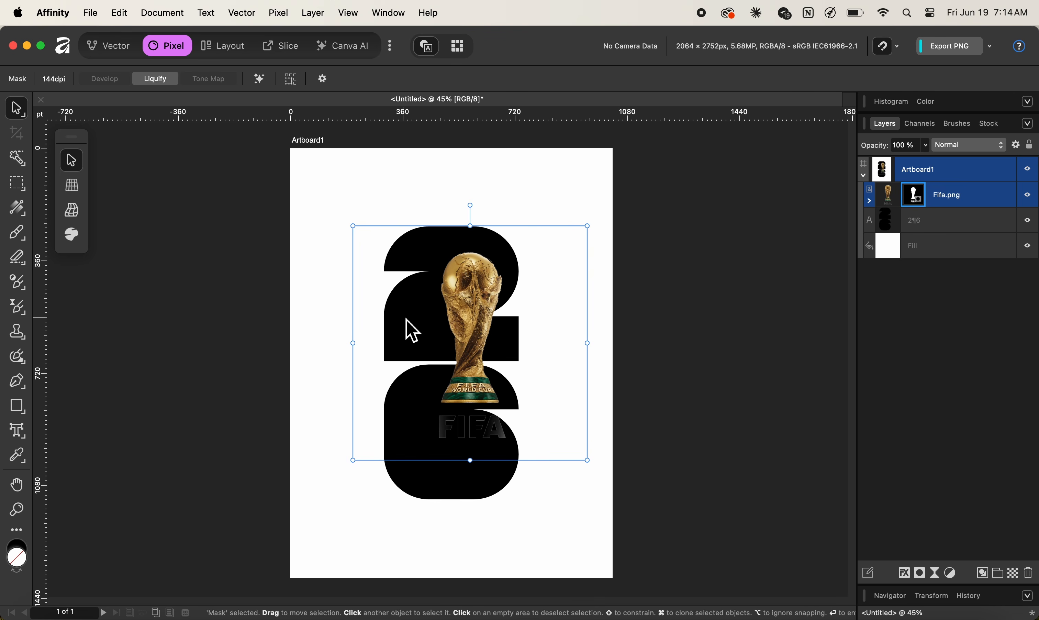
pyautogui.moveTo(483, 345); pyautogui.dragTo(474, 349)
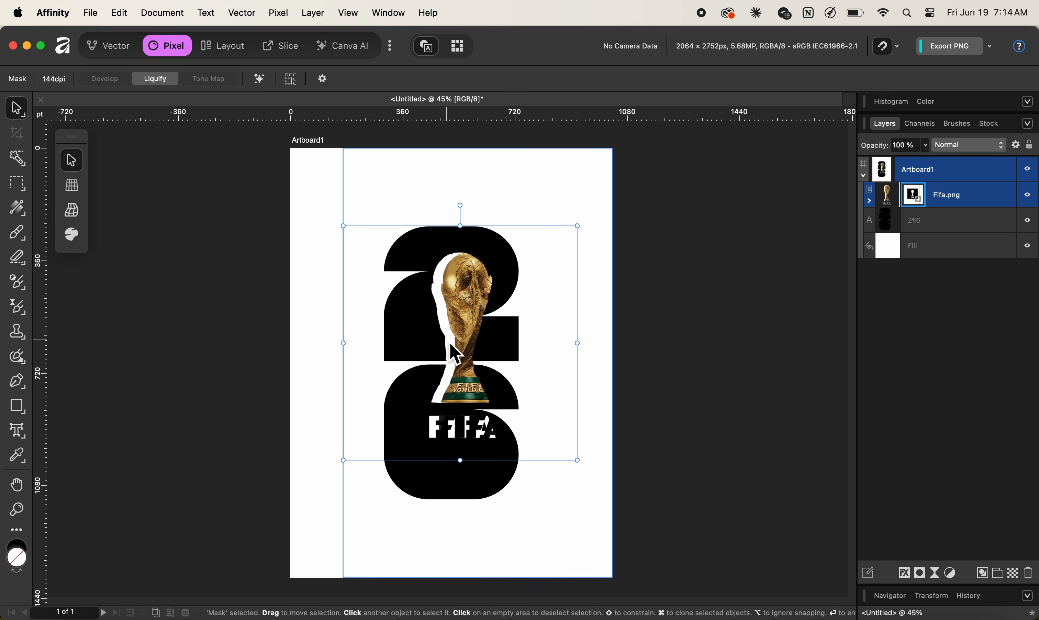
pyautogui.press('super+z')
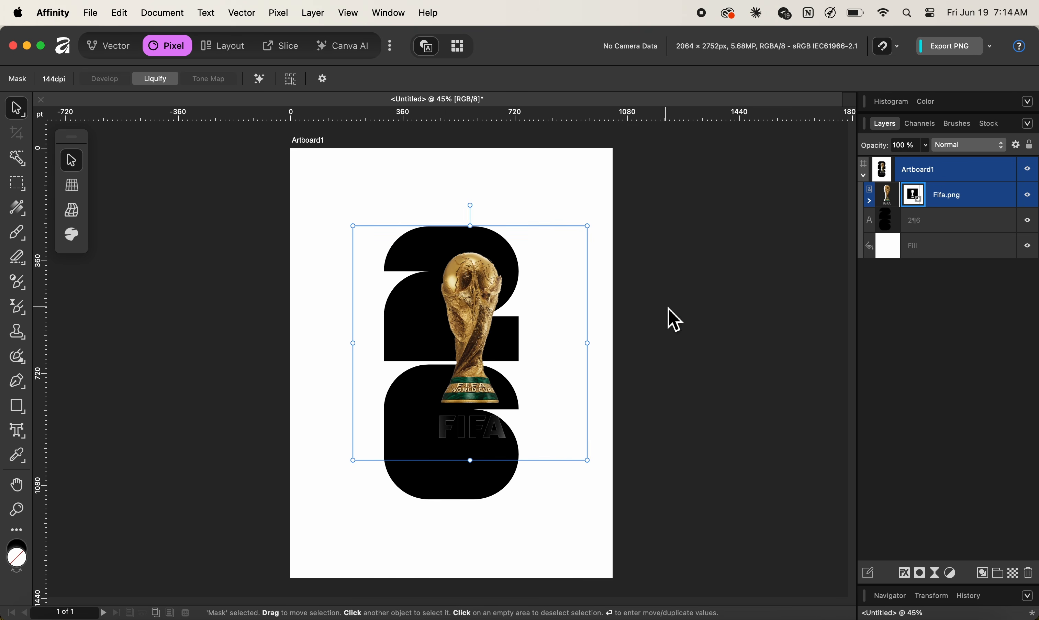
pyautogui.click(894, 199)
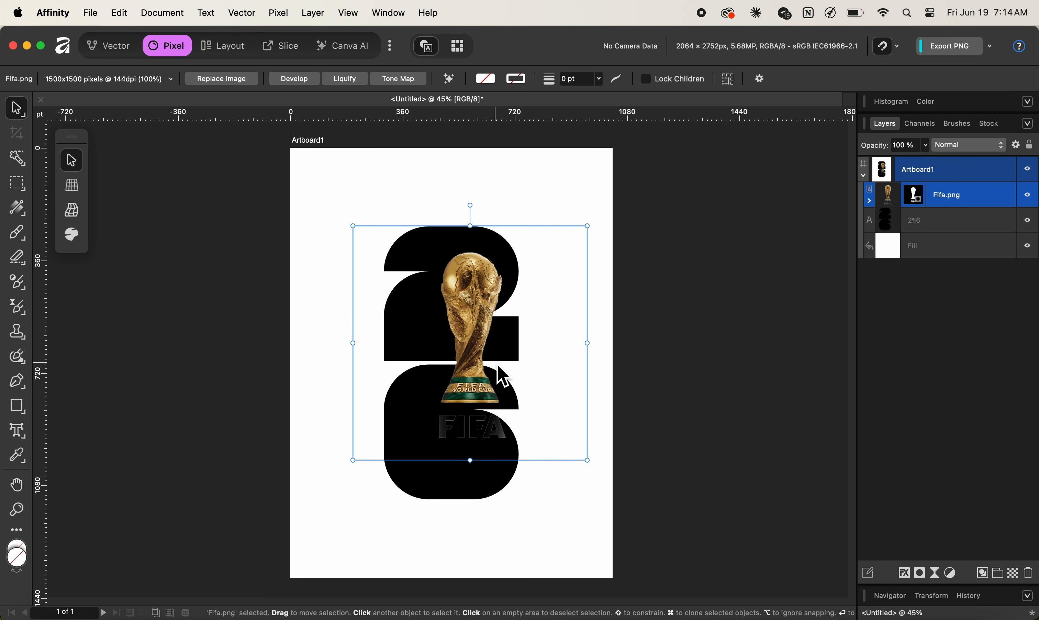
pyautogui.moveTo(487, 362); pyautogui.dragTo(469, 380)
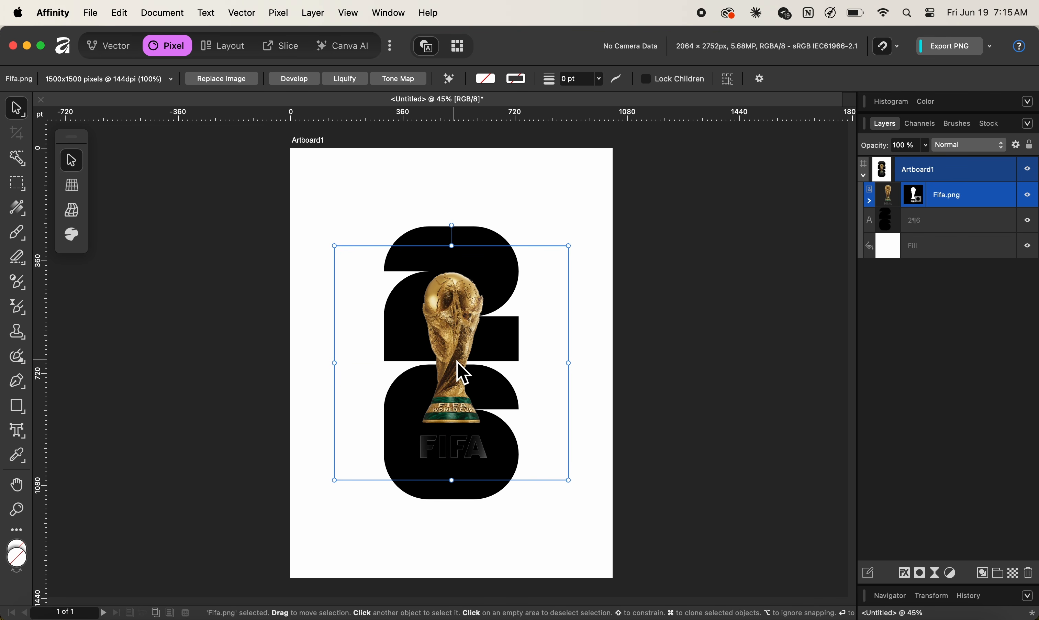
pyautogui.press('Down')
pyautogui.press('Down')
pyautogui.press('Down')
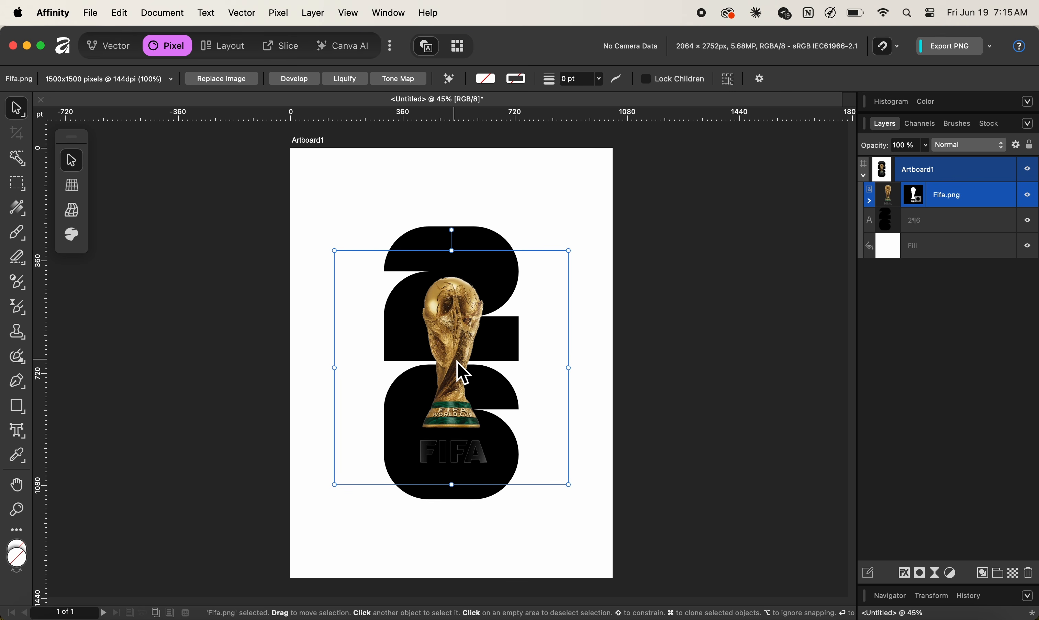
pyautogui.press('Up')
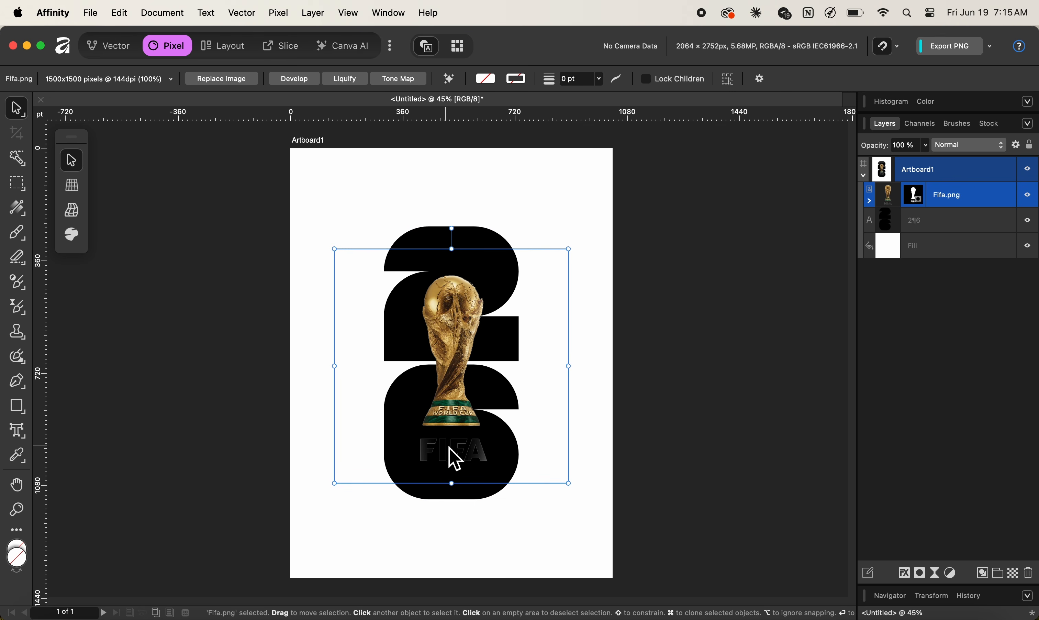
pyautogui.moveTo(456, 257); pyautogui.dragTo(457, 237)
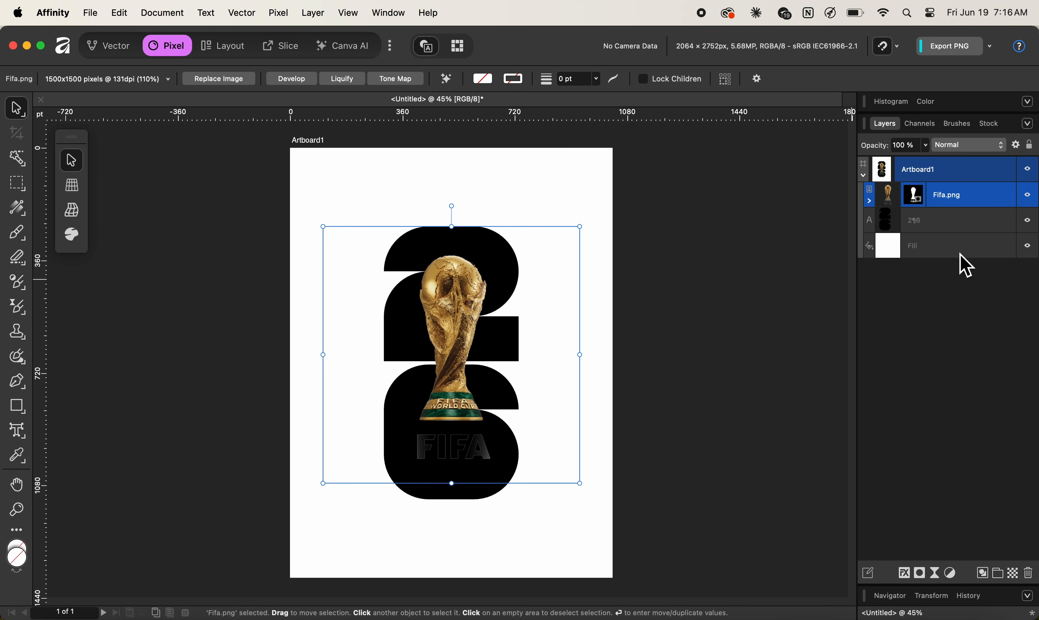
# - Colour the stacked 2 and 6 text white, FFFFFF, and the background fill layer black, 000000
pyautogui.click(896, 235)
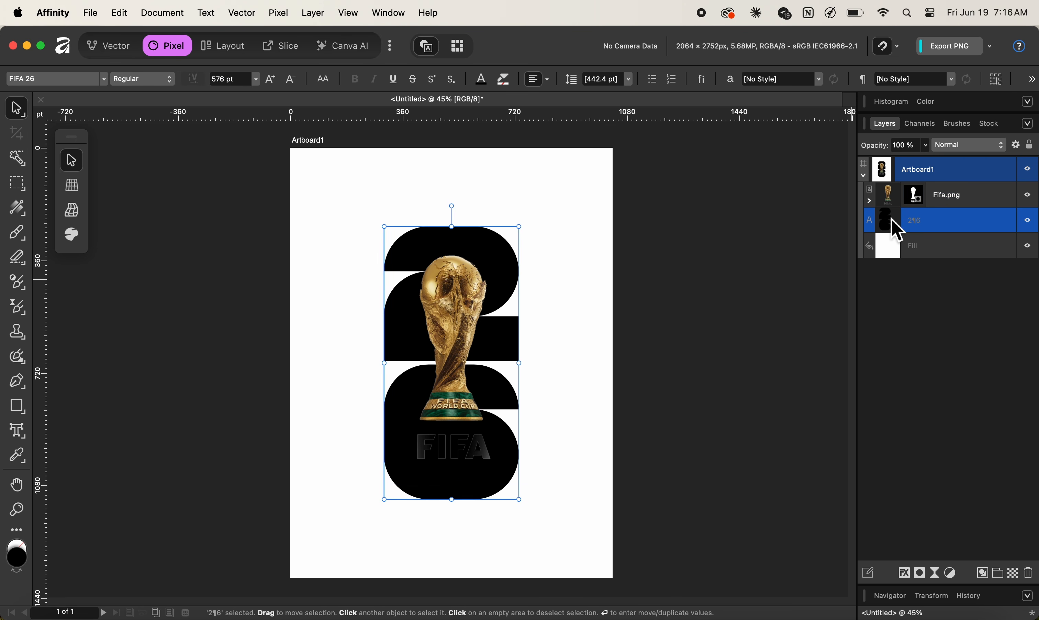
pyautogui.click(927, 105)
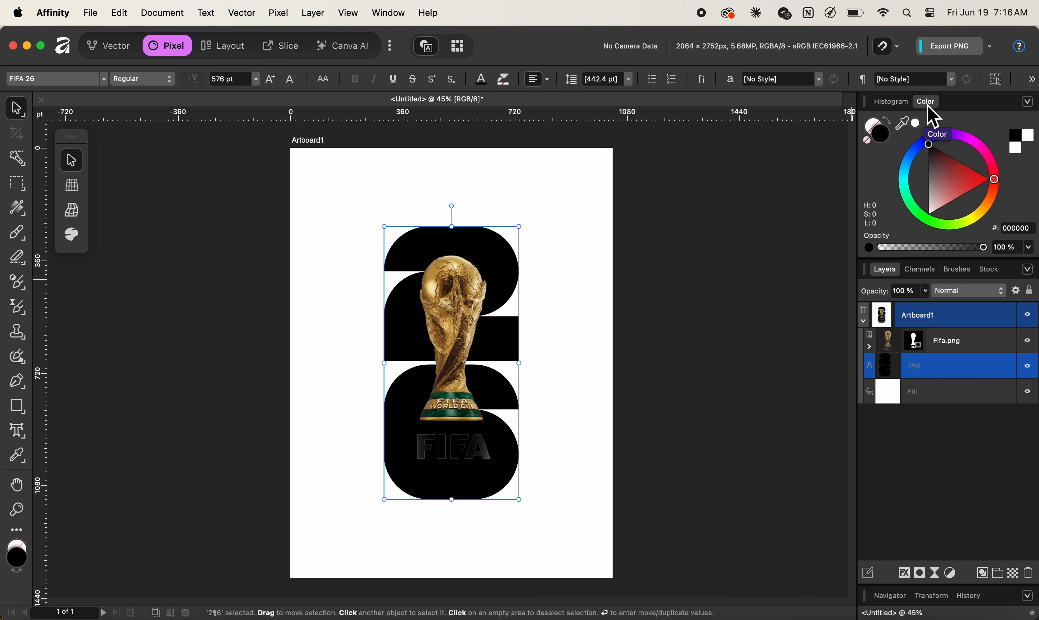
pyautogui.click(1032, 141)
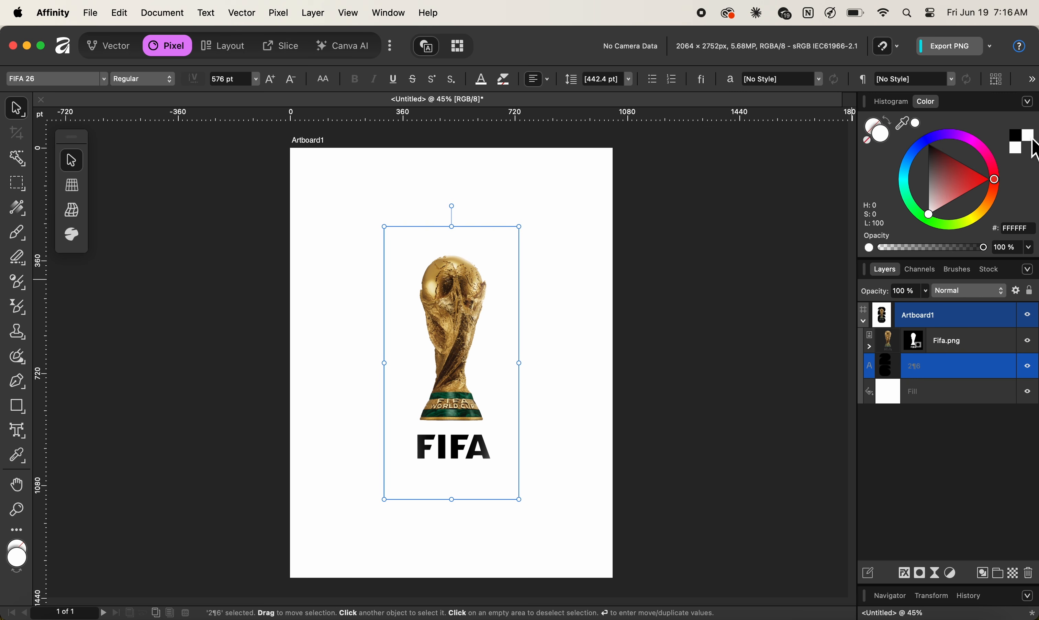
pyautogui.click(907, 397)
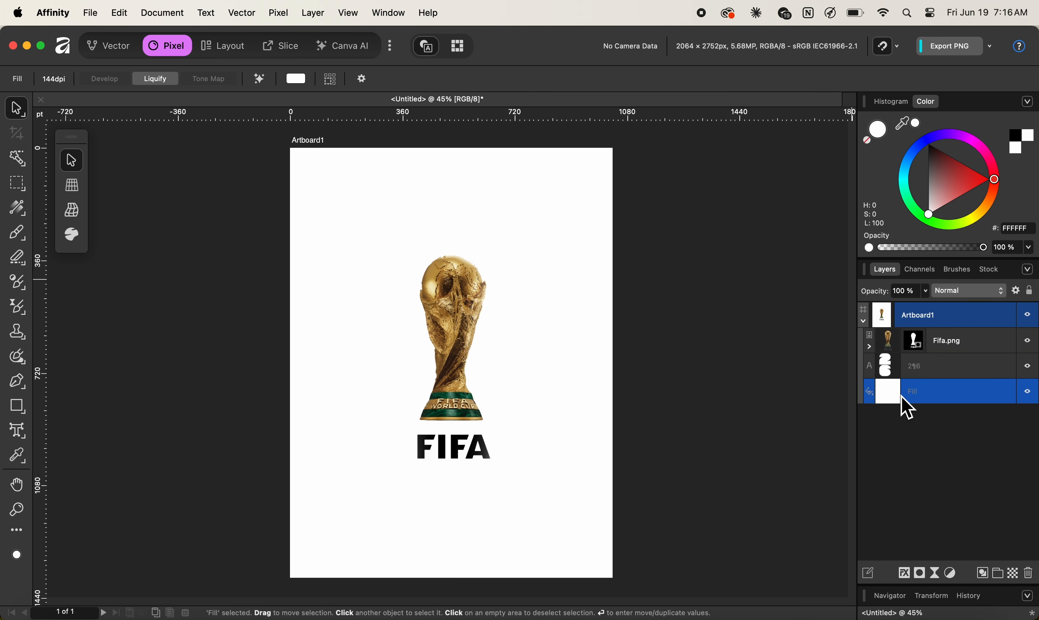
pyautogui.click(1023, 148)
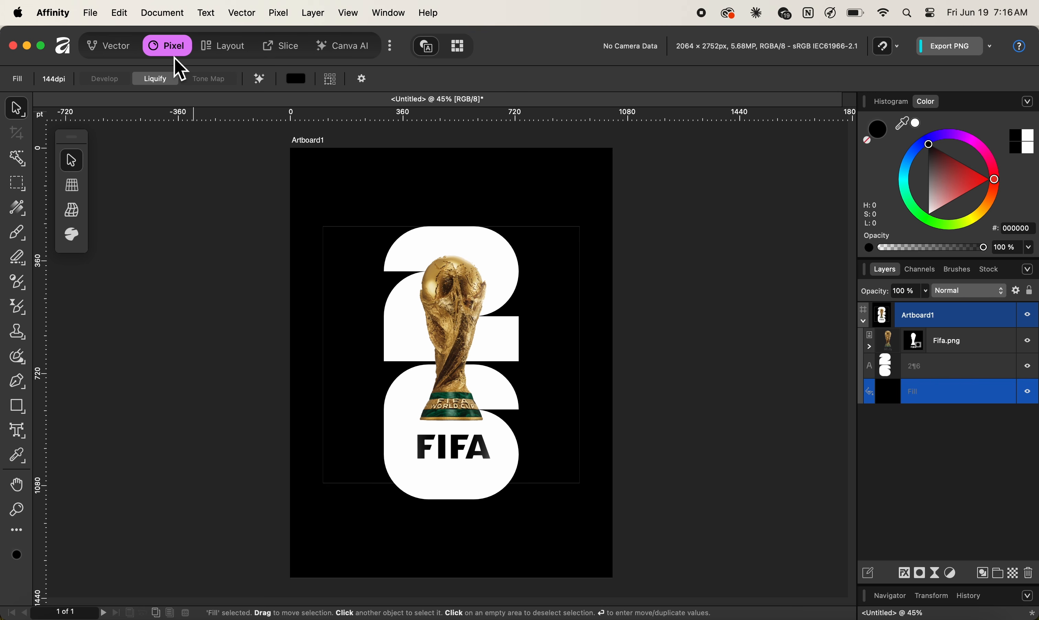
# - Add the white art text "TM" in capitals, starting just below the lower right part of the digit 6
pyautogui.click(123, 52)
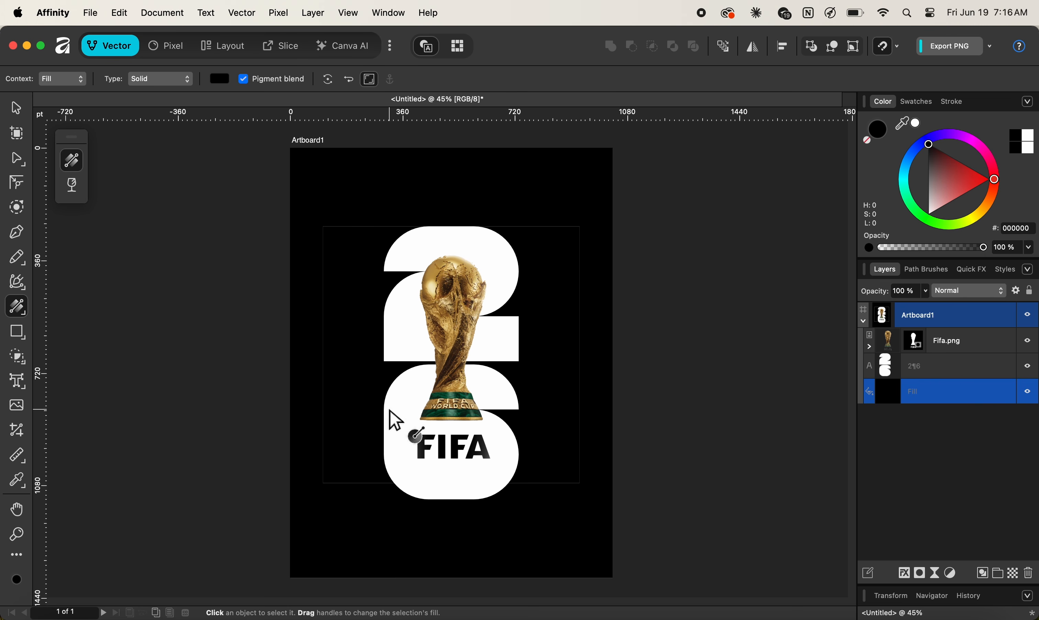
pyautogui.press('t')
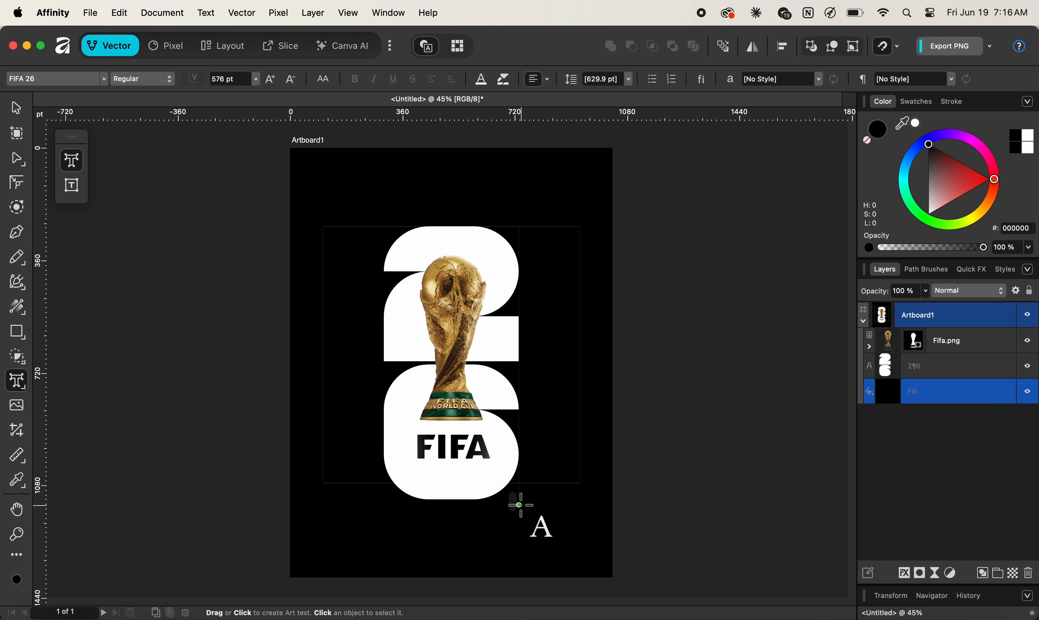
pyautogui.click(484, 536)
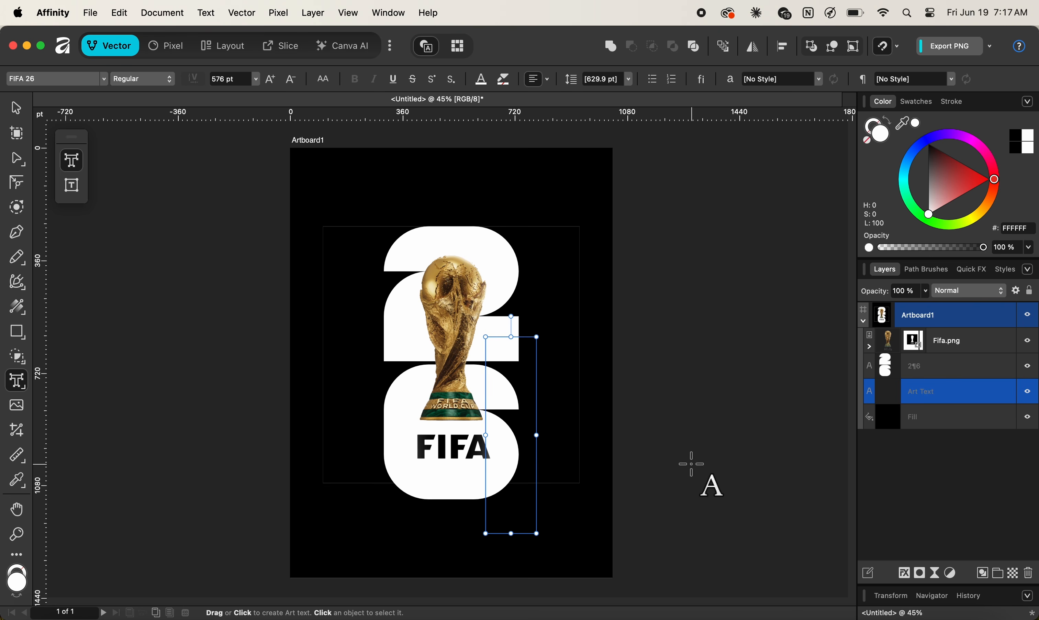
pyautogui.press('capslock')
pyautogui.write('TM')
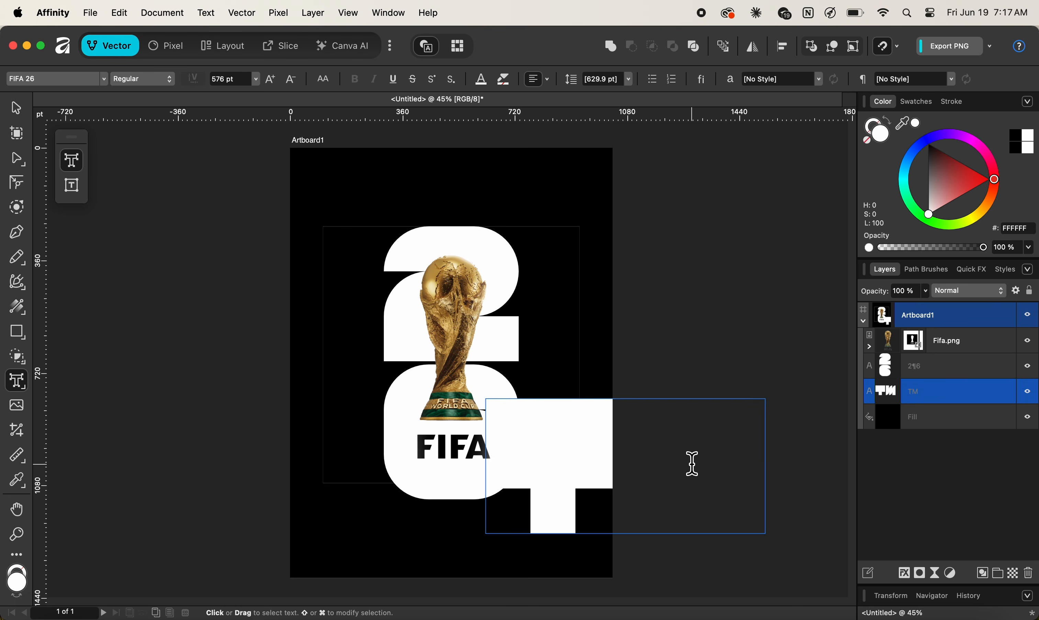
pyautogui.press('Escape')
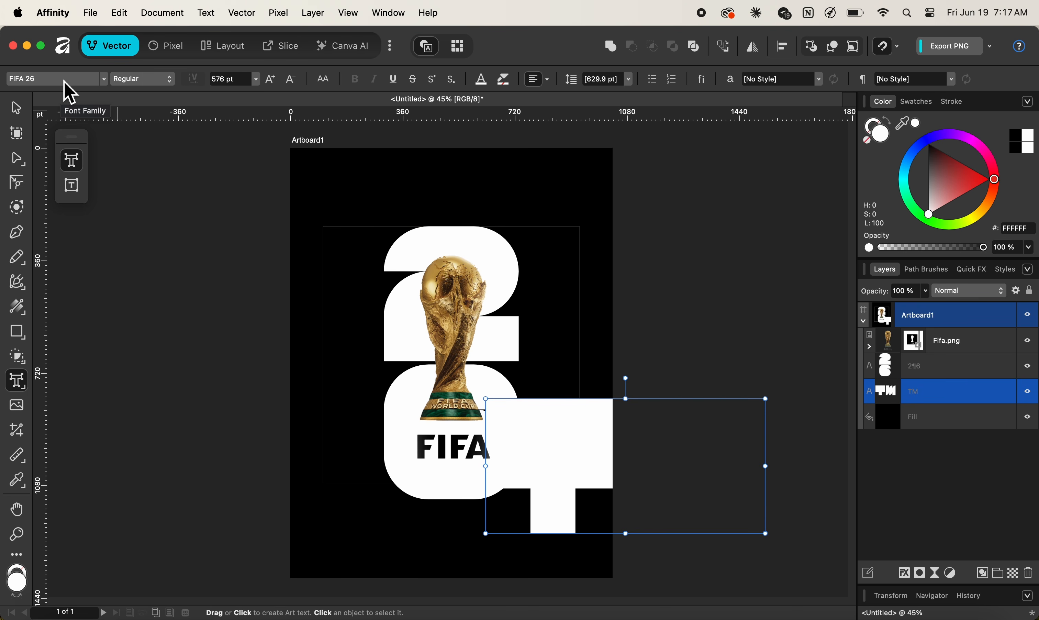
# - Change the whole TM text to the Montserrat font in Medium weight
pyautogui.press('super+a')
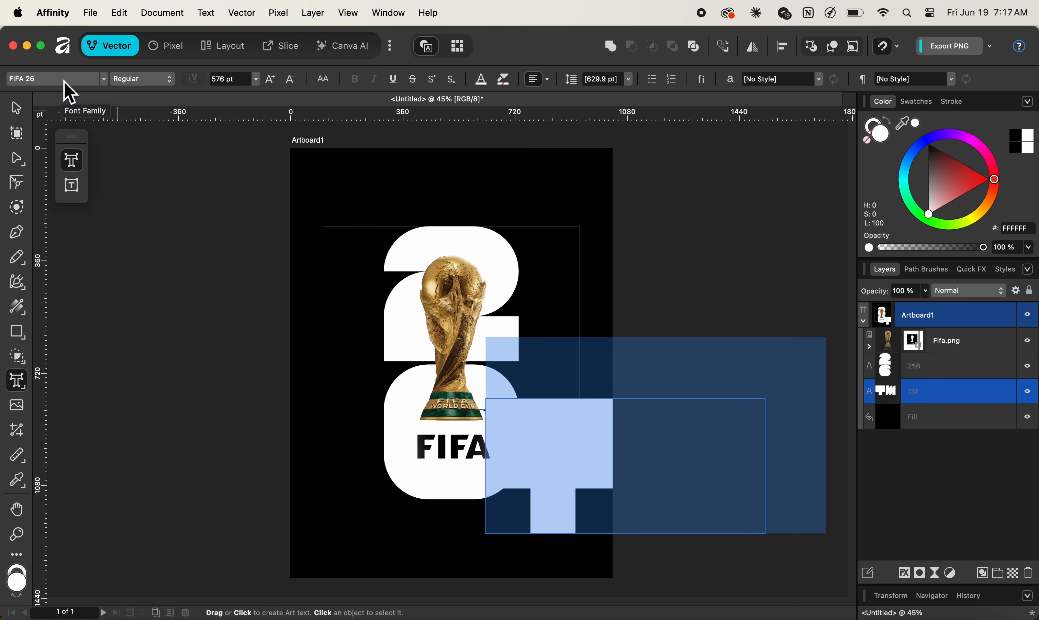
pyautogui.click(66, 78)
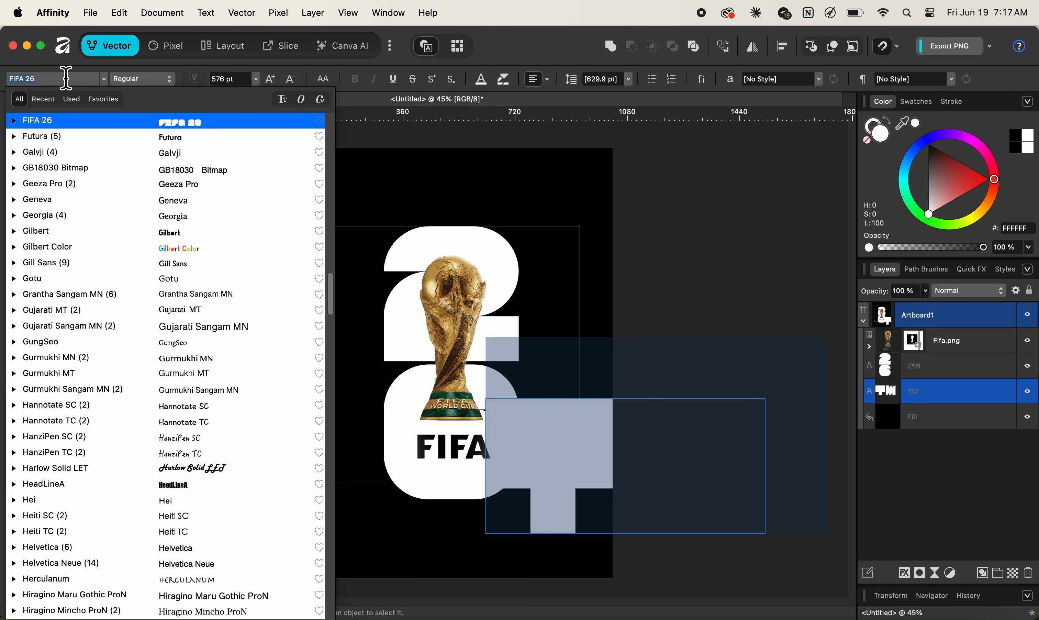
pyautogui.write('Montserrat')
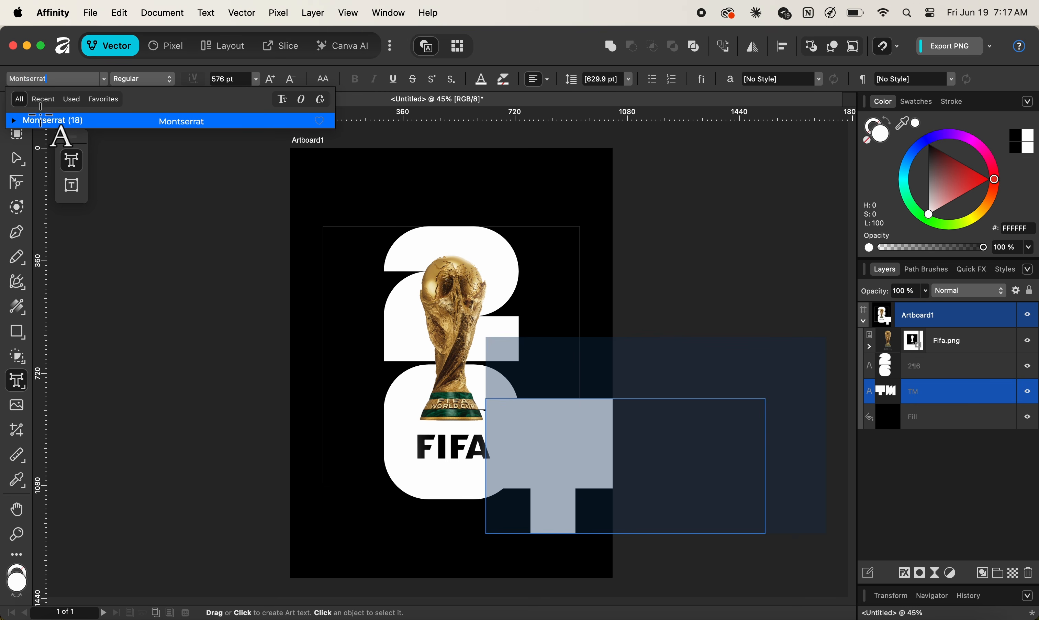
pyautogui.press('Return')
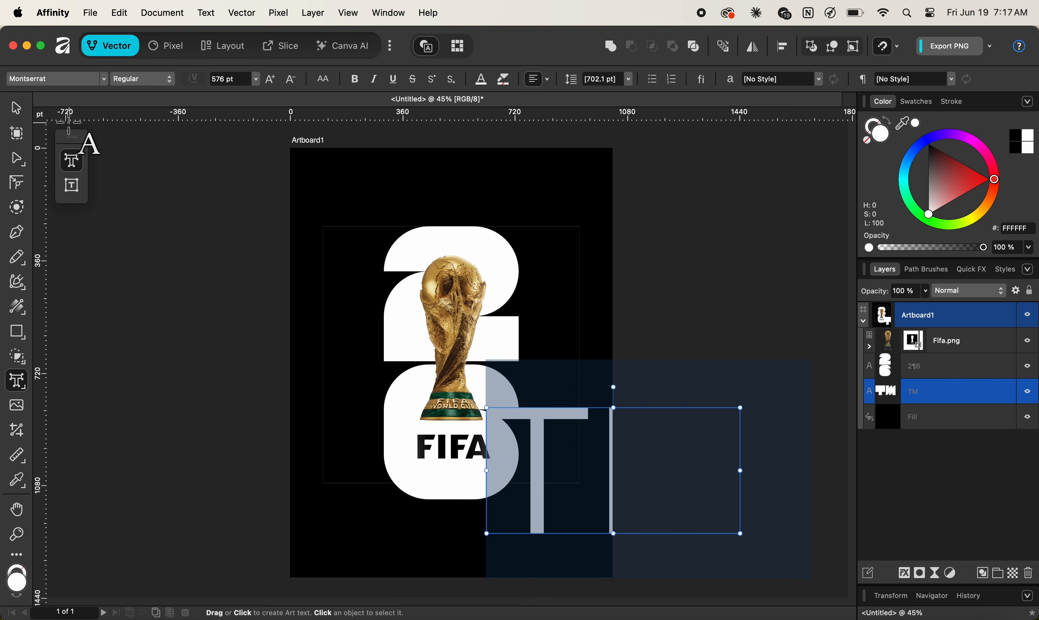
pyautogui.click(143, 80)
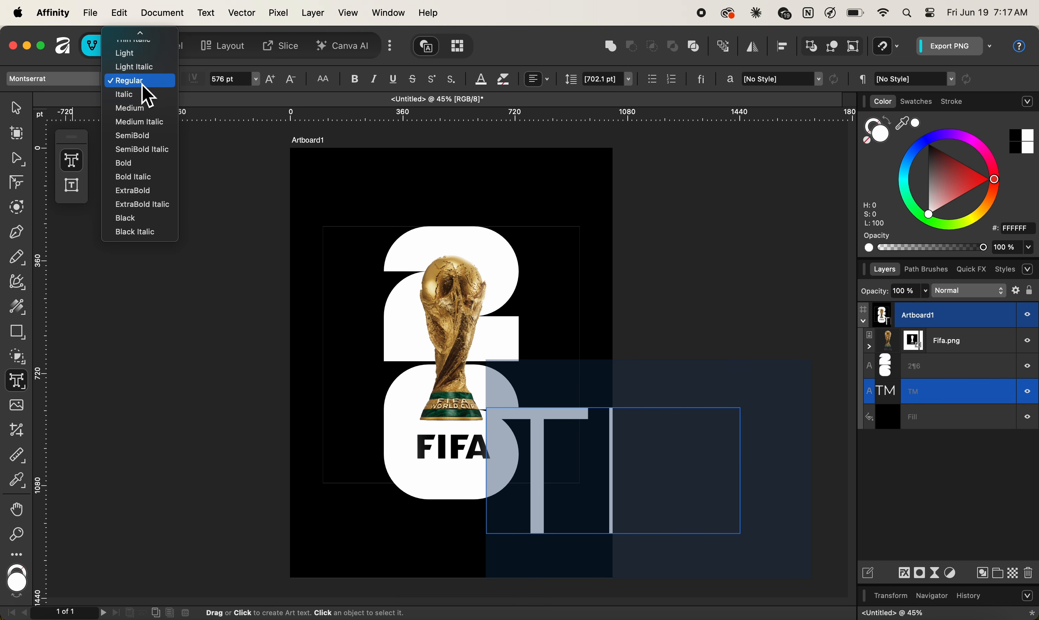
pyautogui.click(147, 110)
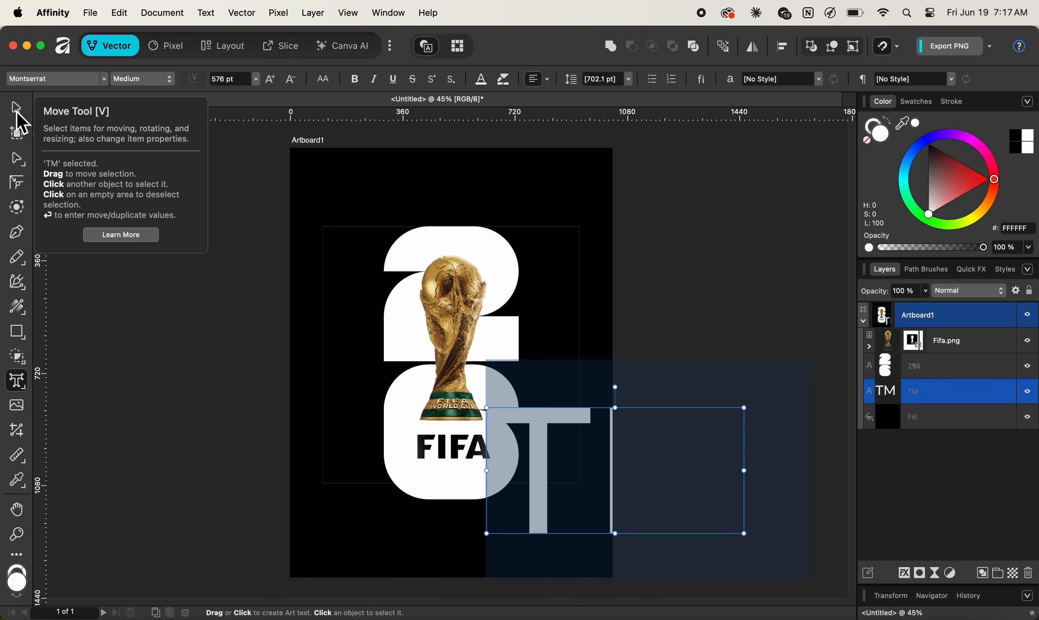
# - Scale the TM text down to about 83 pt, rotate it 90° counterclockwise and place it just outside the 6's lower right
pyautogui.click(18, 115)
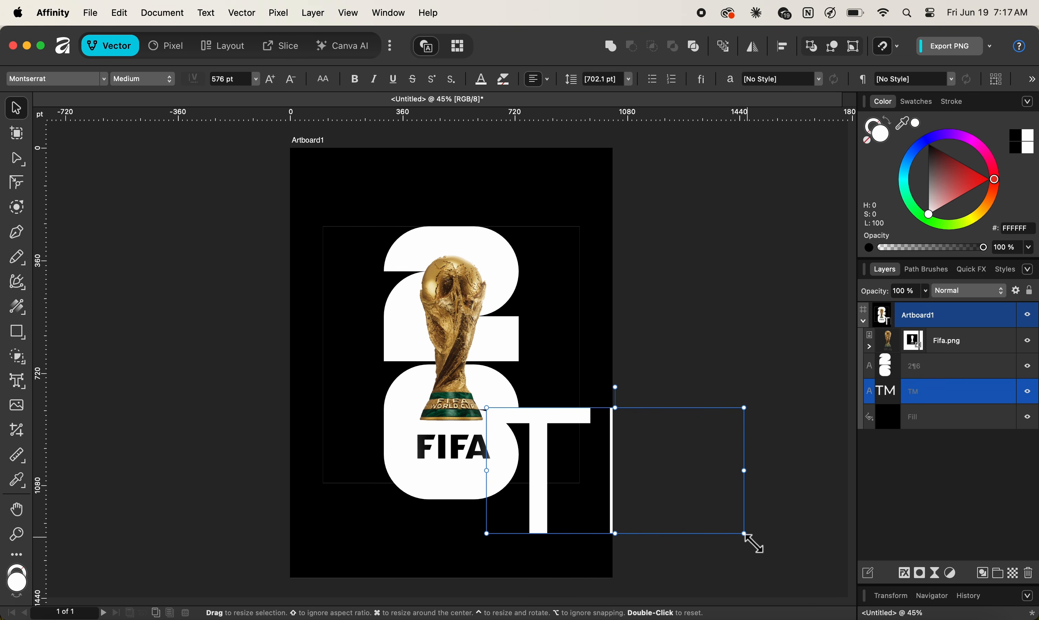
pyautogui.moveTo(749, 540); pyautogui.dragTo(540, 425)
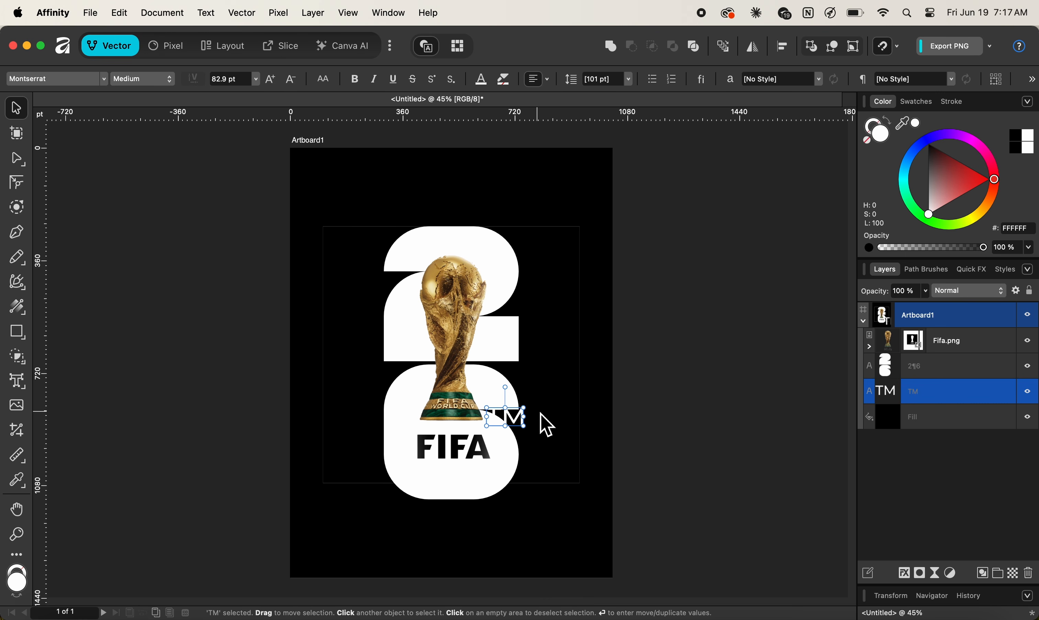
pyautogui.moveTo(505, 387); pyautogui.dragTo(545, 493)
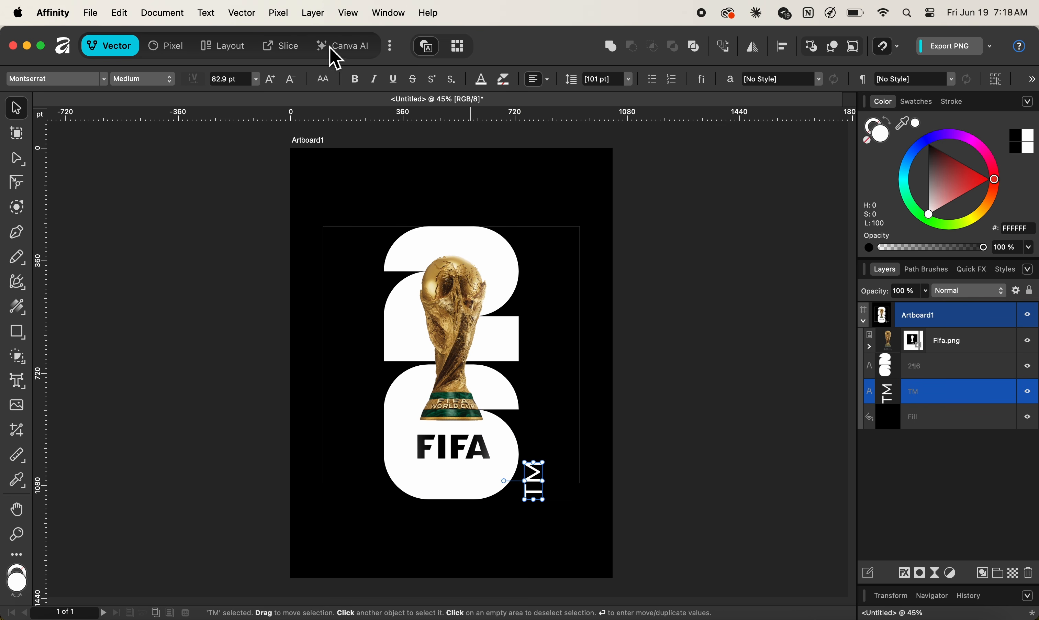
# - Reduce the rotated TM text's font size to 56 pt
pyautogui.click(296, 83)
pyautogui.click(297, 83)
pyautogui.click(297, 83)
pyautogui.click(296, 84)
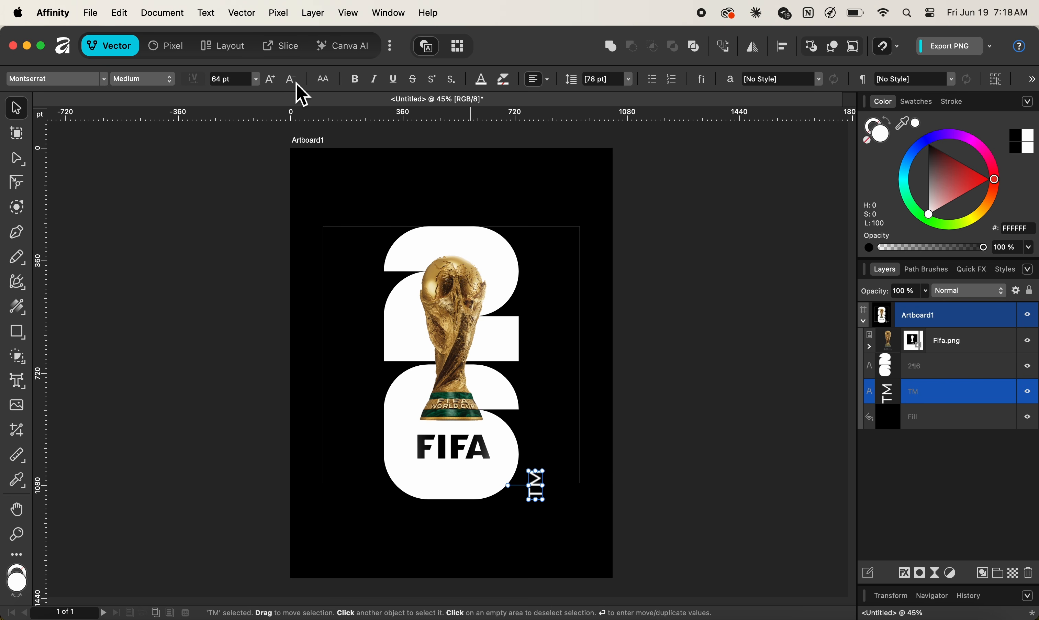
pyautogui.click(296, 84)
pyautogui.click(296, 84)
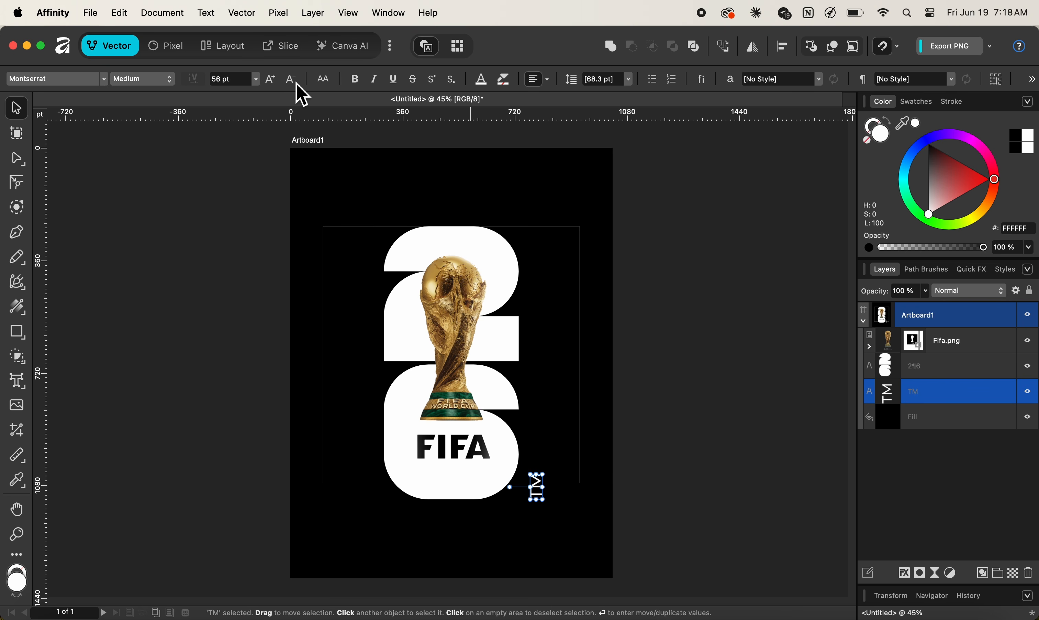
# - Make the TM text SemiBold and snap it against the 6's right edge, level with its bottom, leaving nothing selected
pyautogui.click(136, 82)
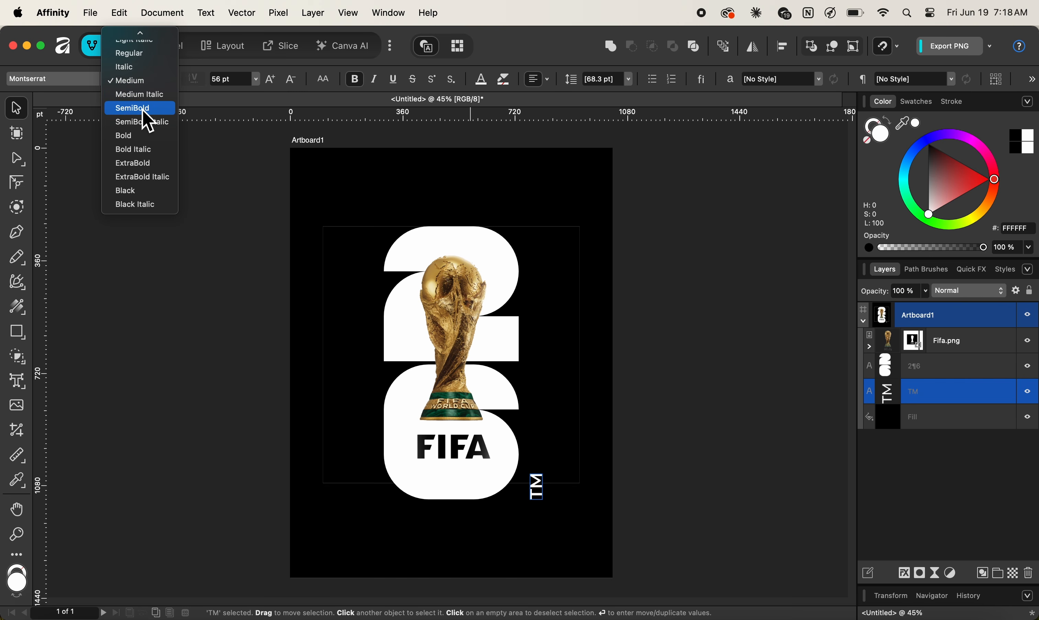
pyautogui.click(144, 109)
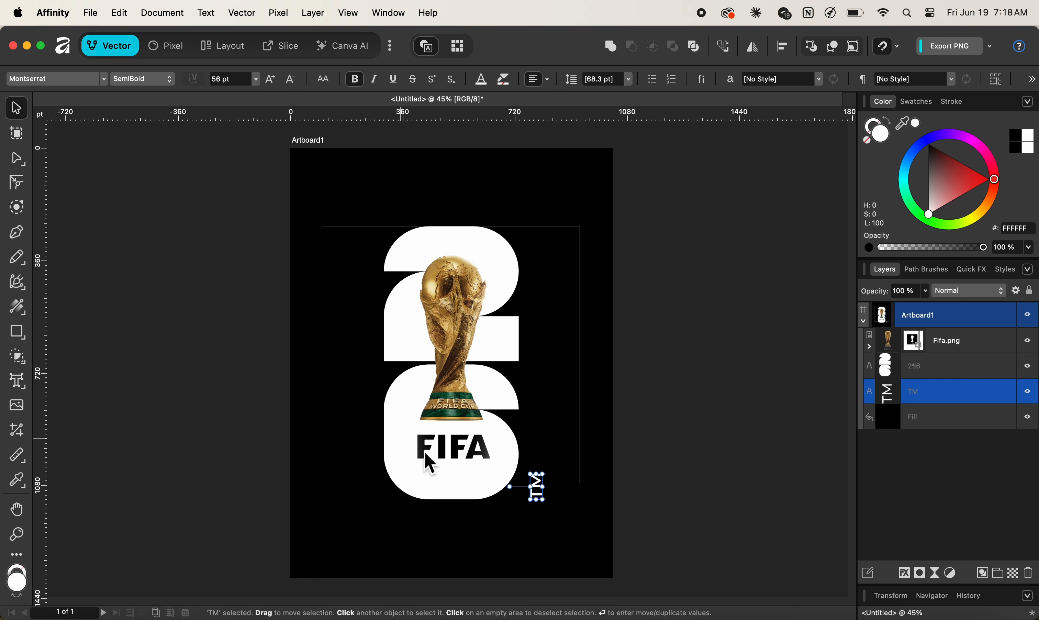
pyautogui.moveTo(540, 488); pyautogui.dragTo(532, 488)
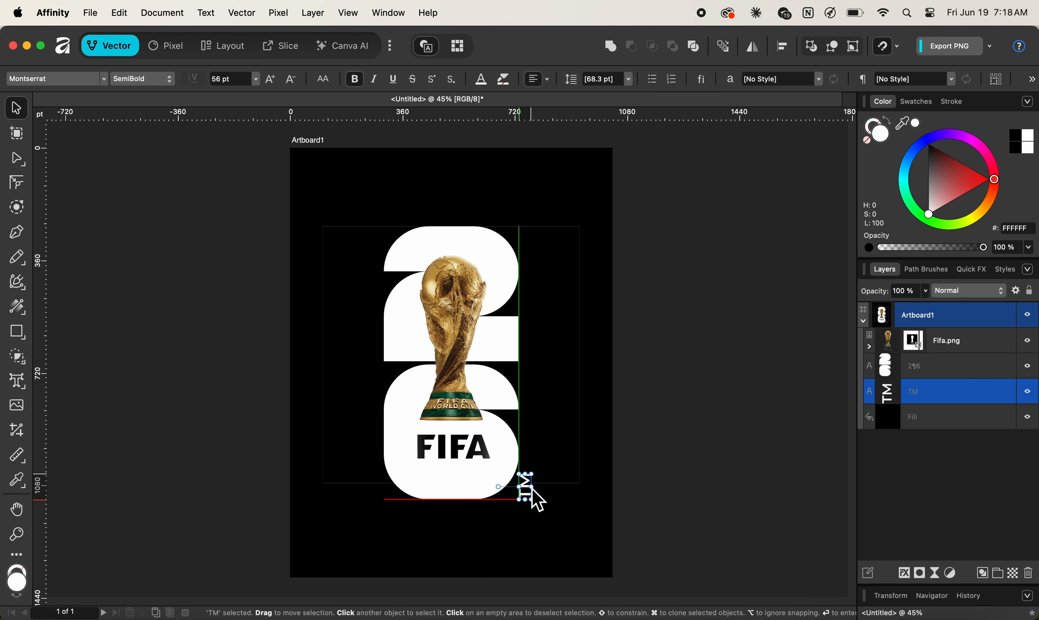
pyautogui.click(688, 467)
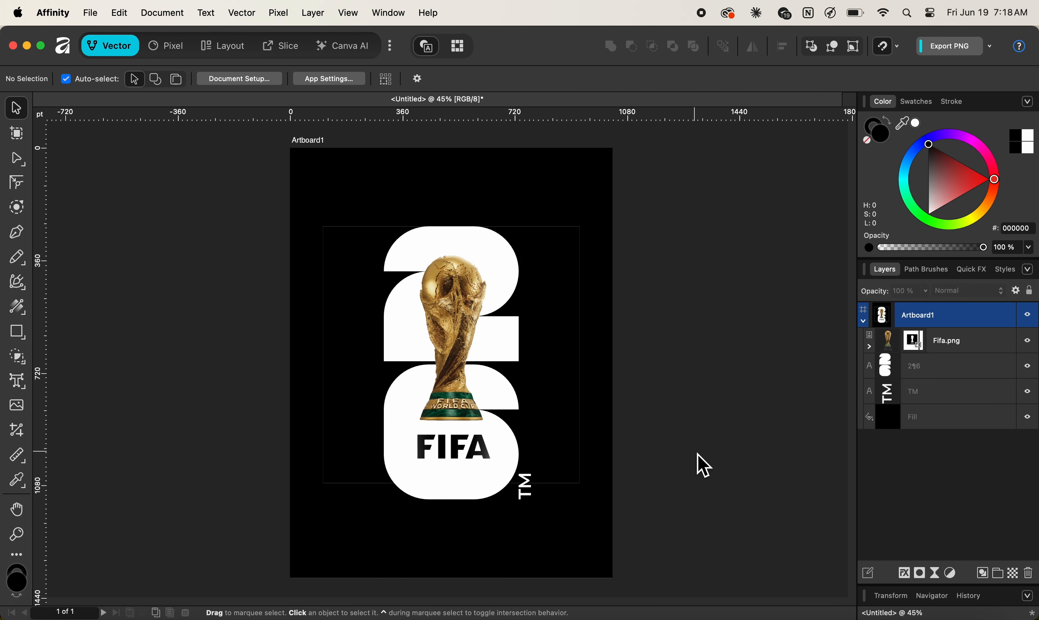